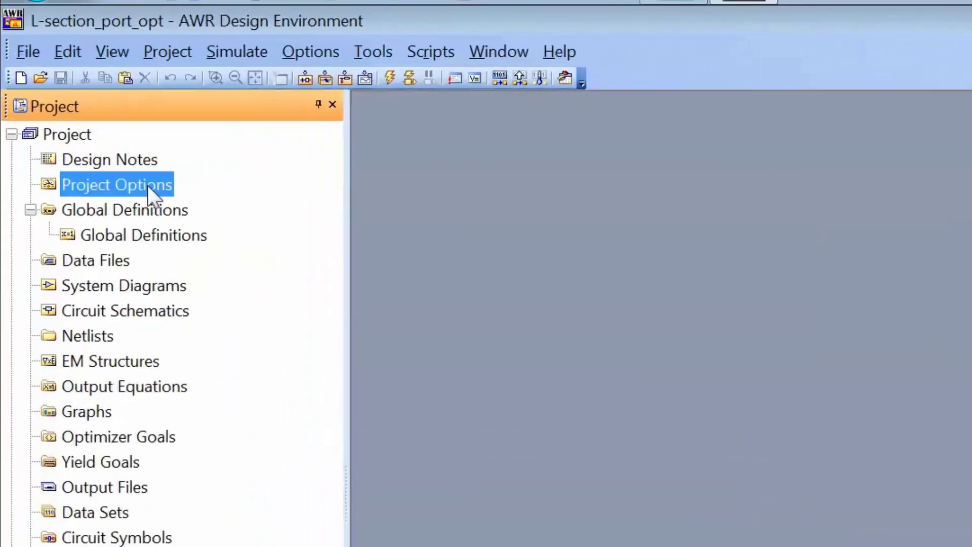
- Set the project's frequency entry units to MHz and replace the current frequency range with a single point at 100 MHz
{"action": "double_click", "coordinate": [92, 117]}
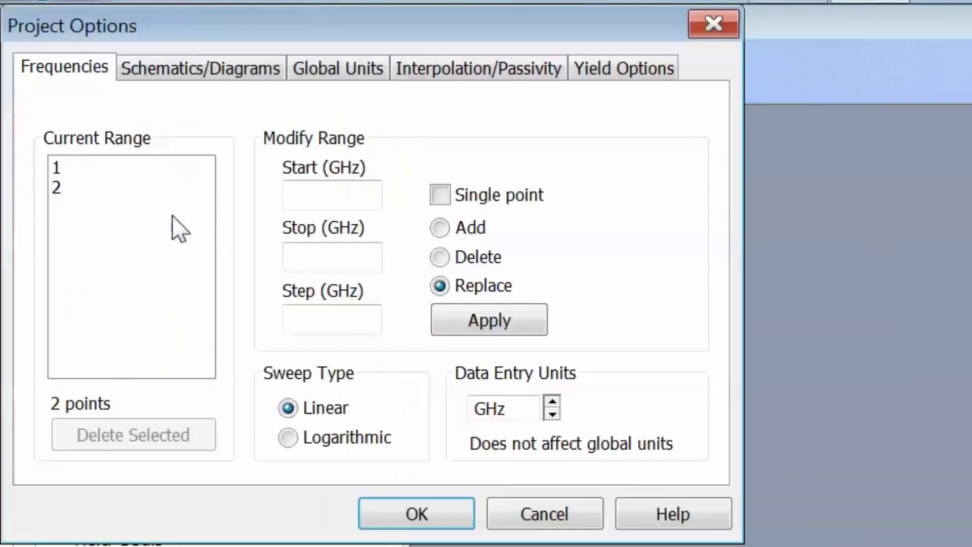
{"action": "left_click", "coordinate": [333, 196]}
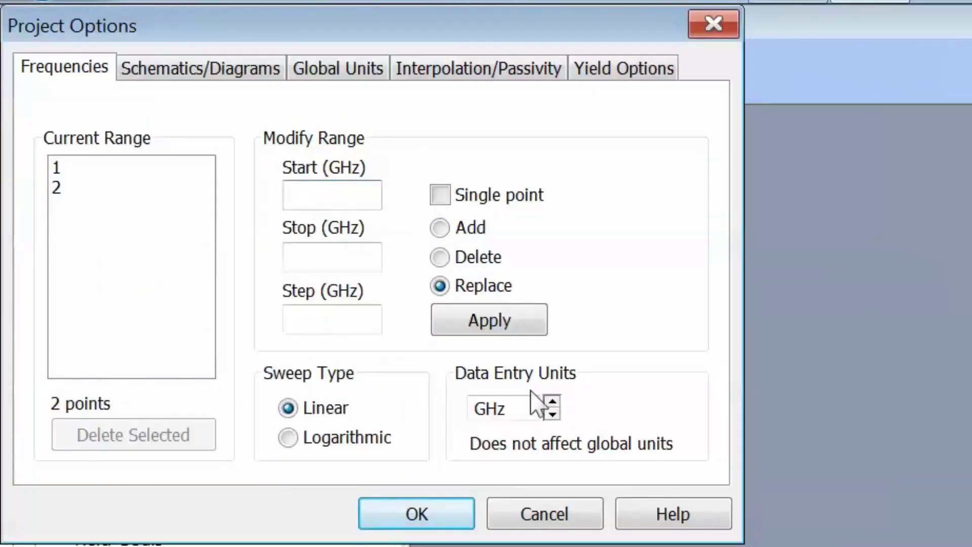
{"action": "left_click", "coordinate": [553, 414]}
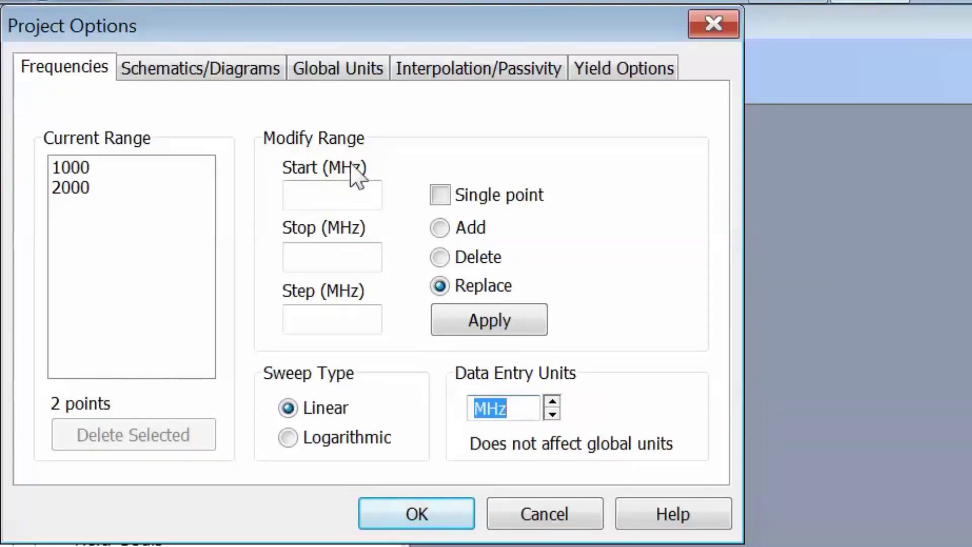
{"action": "left_click", "coordinate": [348, 194]}
{"action": "type", "text": "100"}
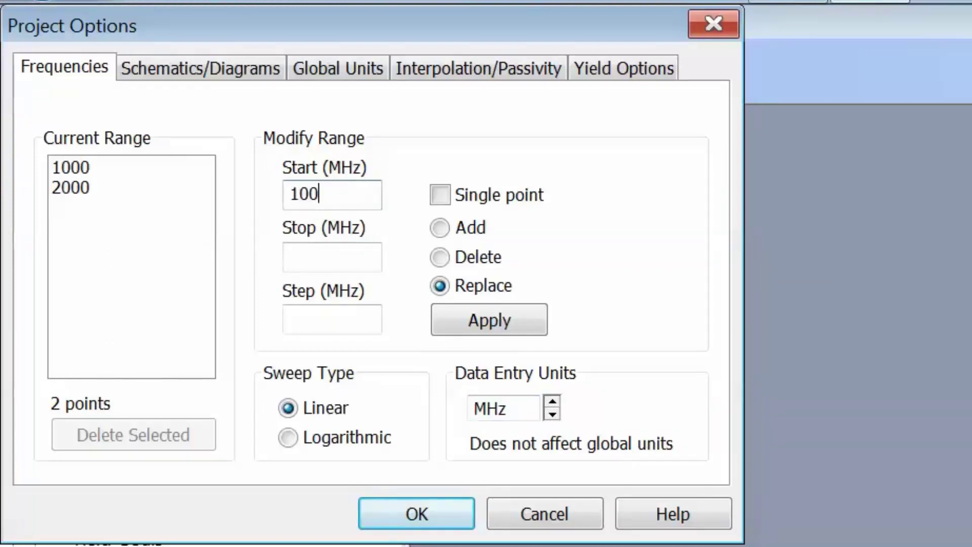
{"action": "left_click", "coordinate": [439, 195]}
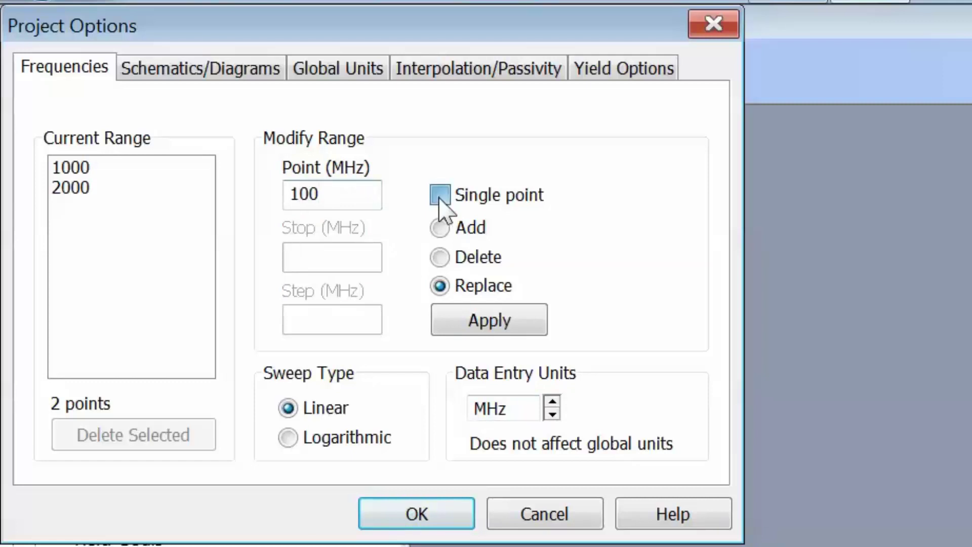
{"action": "left_click", "coordinate": [494, 324]}
- Set the project's global capacitance unit to pF and accept the project options
{"action": "left_click", "coordinate": [344, 76]}
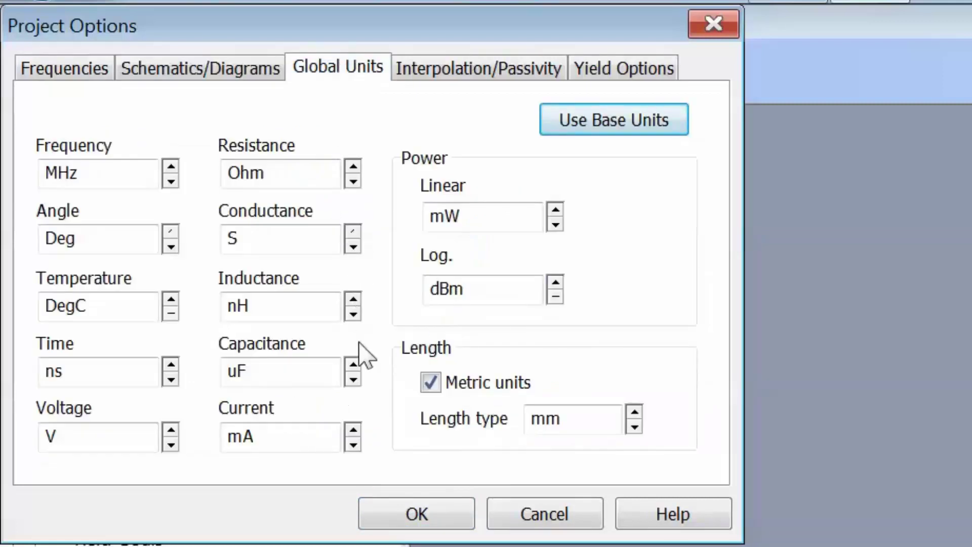
{"action": "left_click", "coordinate": [353, 380]}
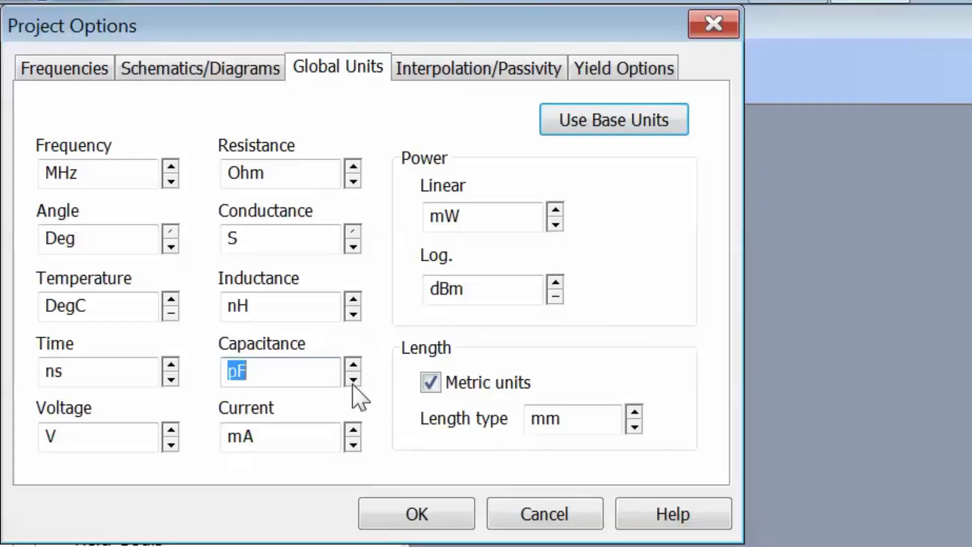
{"action": "left_click", "coordinate": [413, 513]}
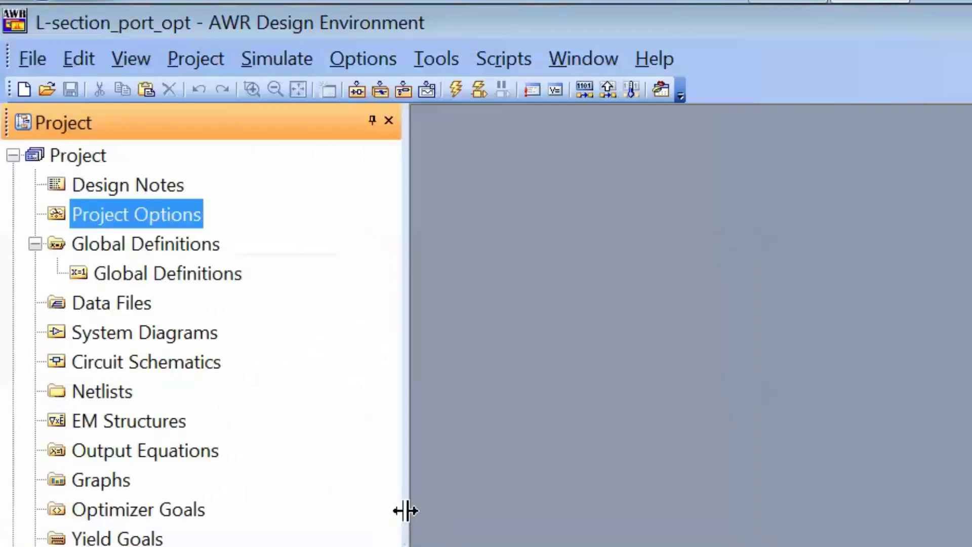
- Create a new circuit schematic named L_secion_with_port
{"action": "right_click", "coordinate": [131, 370]}
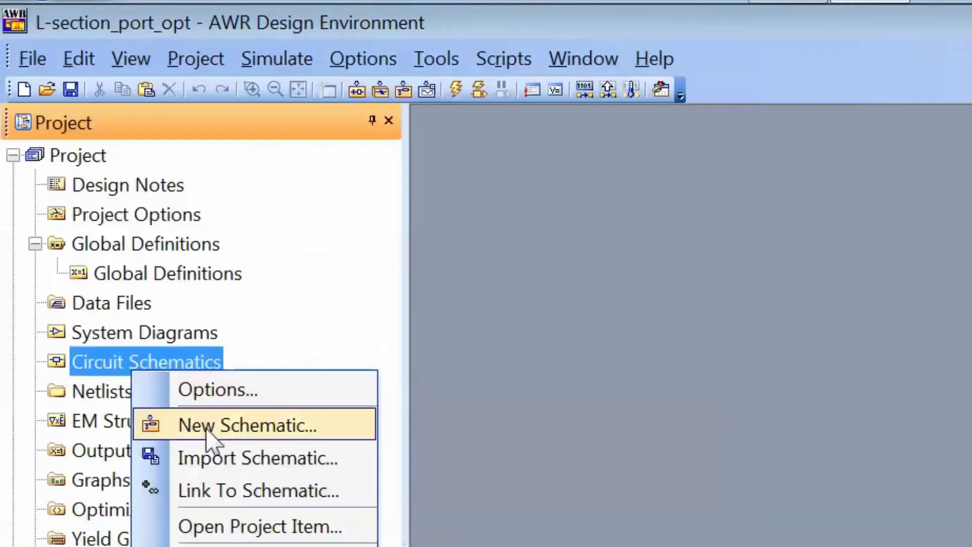
{"action": "left_click", "coordinate": [210, 432]}
{"action": "type", "text": "L"}
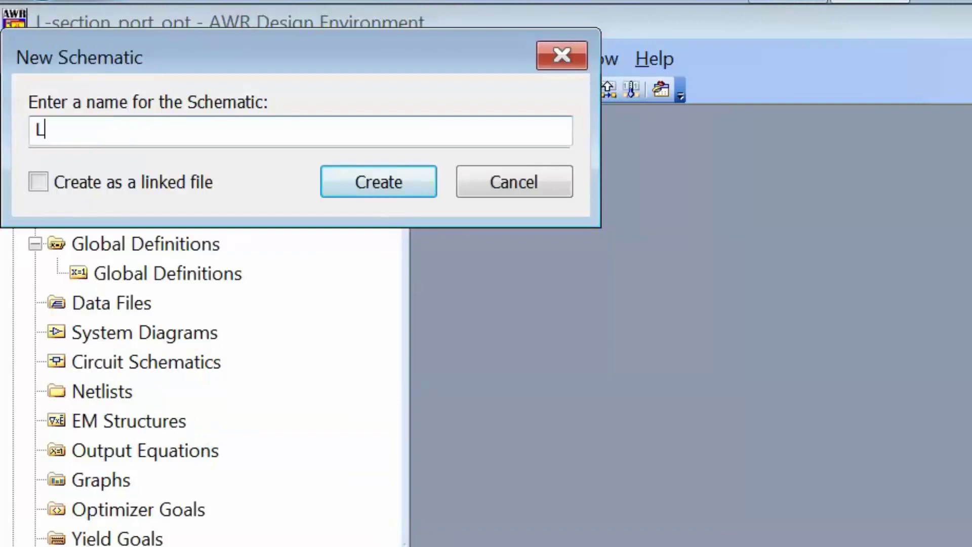
{"action": "type", "text": "_secion"}
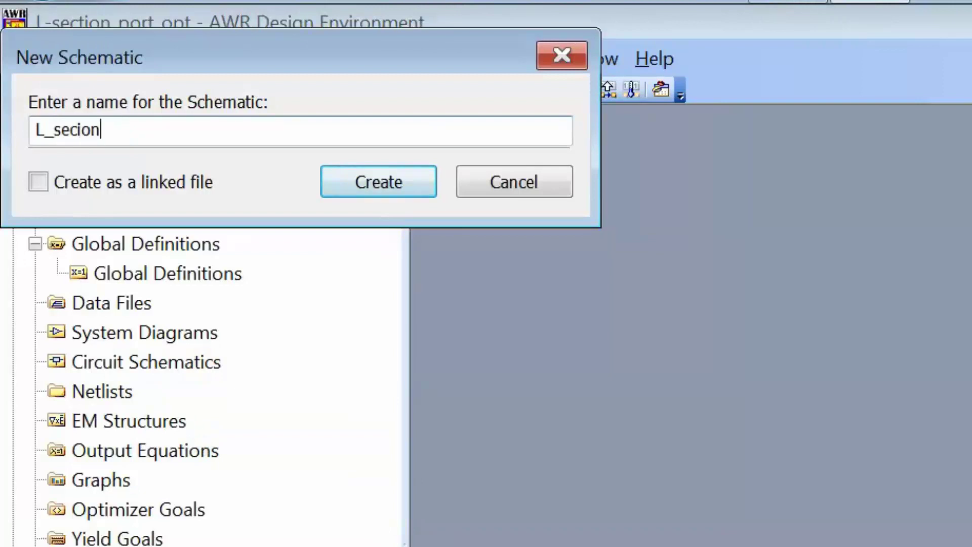
{"action": "type", "text": "_with_port"}
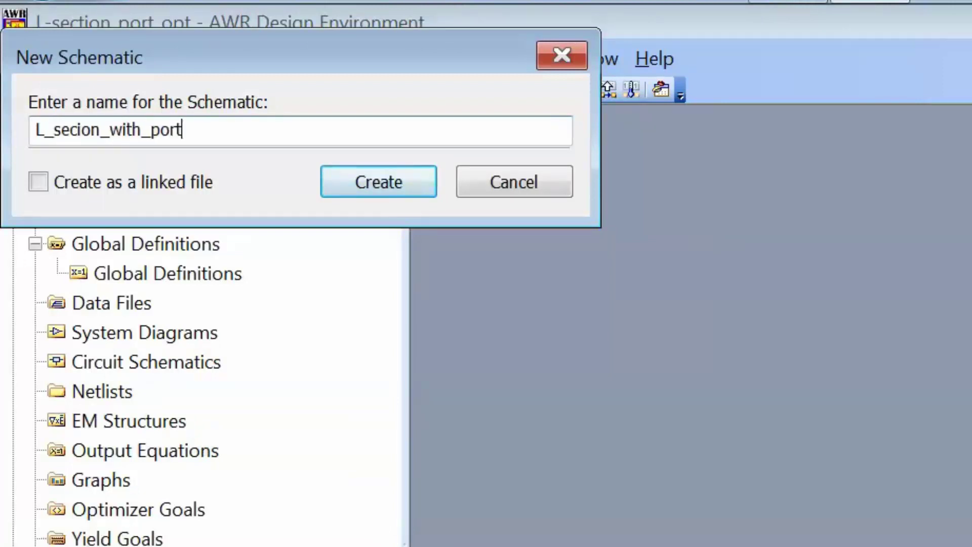
{"action": "key", "text": "Return"}
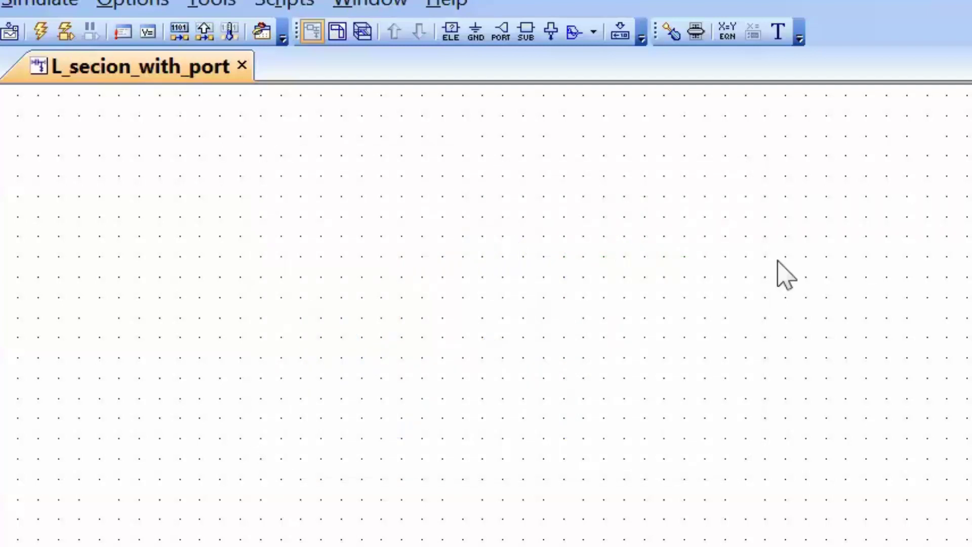
- Place a port on the left side of the schematic and set its impedance Z to 100 Ohm
{"action": "left_click", "coordinate": [503, 31]}
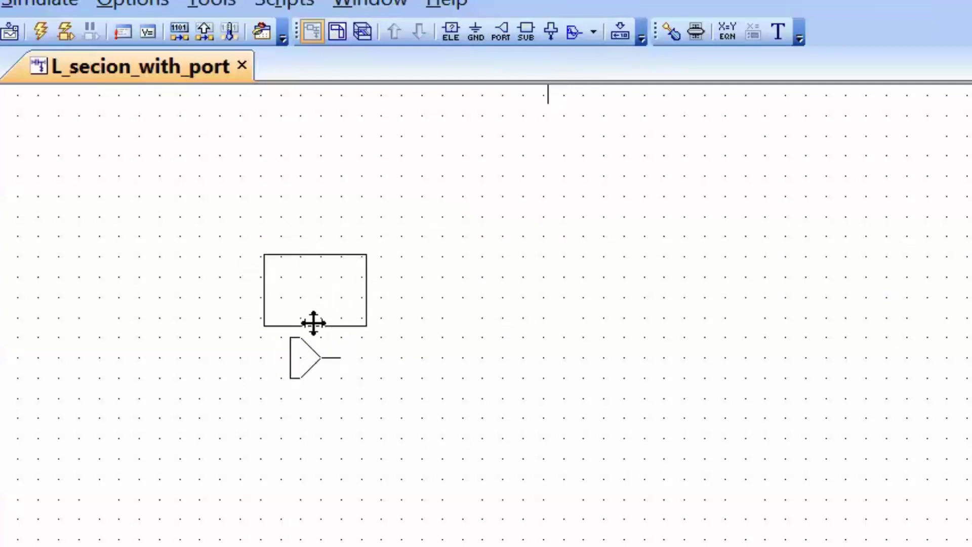
{"action": "left_click", "coordinate": [313, 322]}
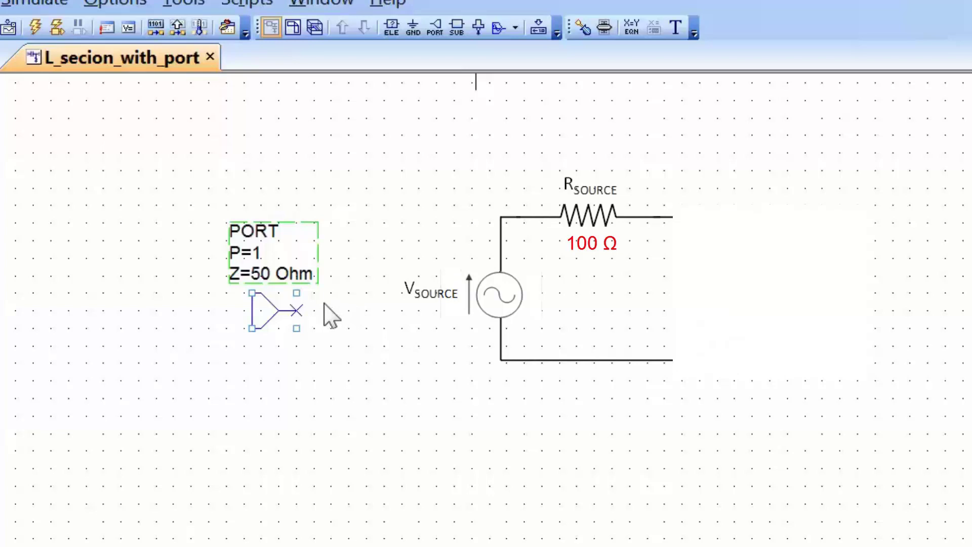
{"action": "double_click", "coordinate": [264, 275]}
{"action": "type", "text": "1"}
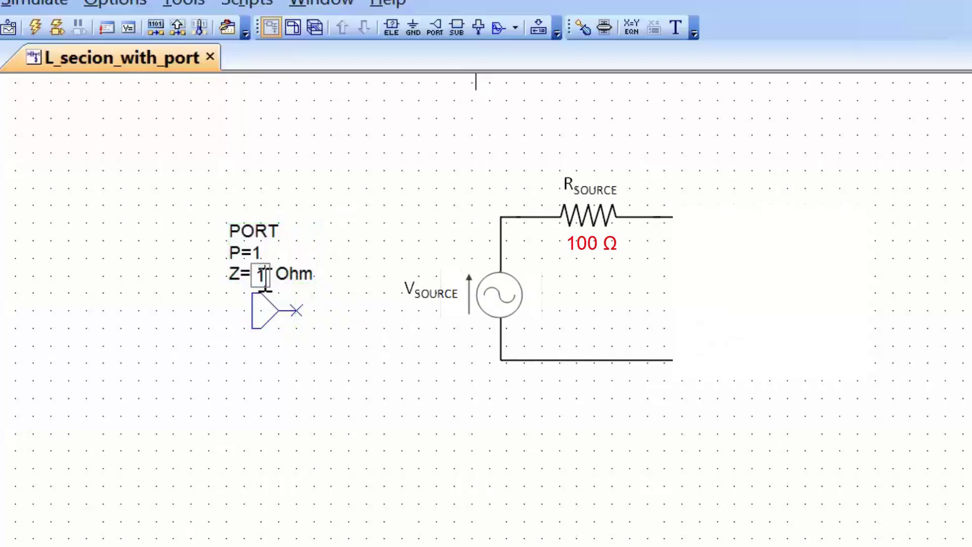
{"action": "type", "text": "00"}
{"action": "key", "text": "Return"}
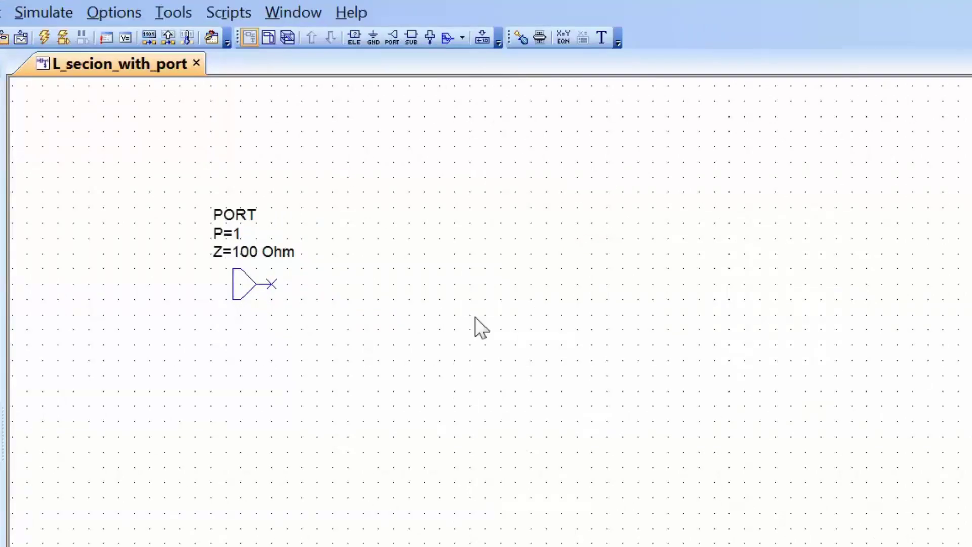
- Place a RES resistor vertically to the right of the port and attach a ground to its lower end
{"action": "key", "text": "ctrl+l"}
{"action": "type", "text": "res"}
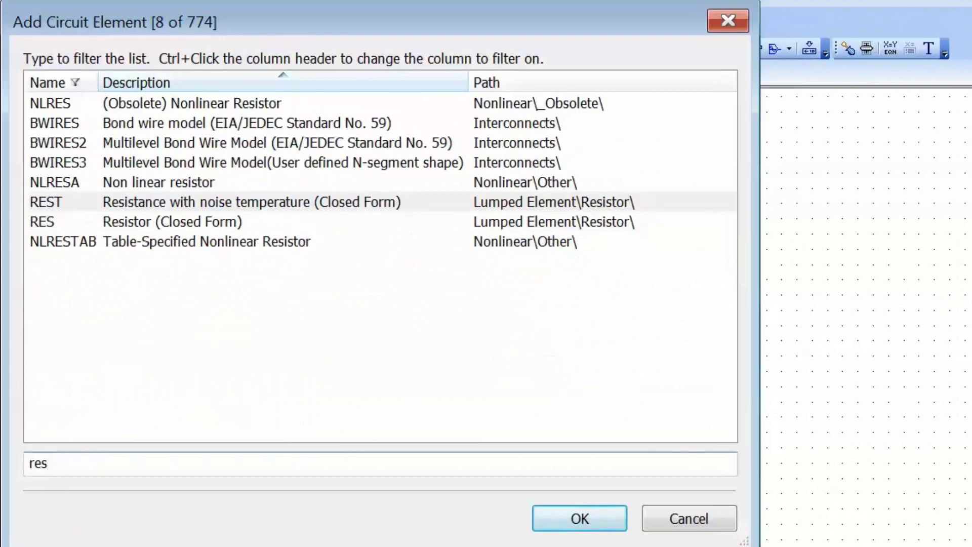
{"action": "key", "text": "Down"}
{"action": "key", "text": "Return"}
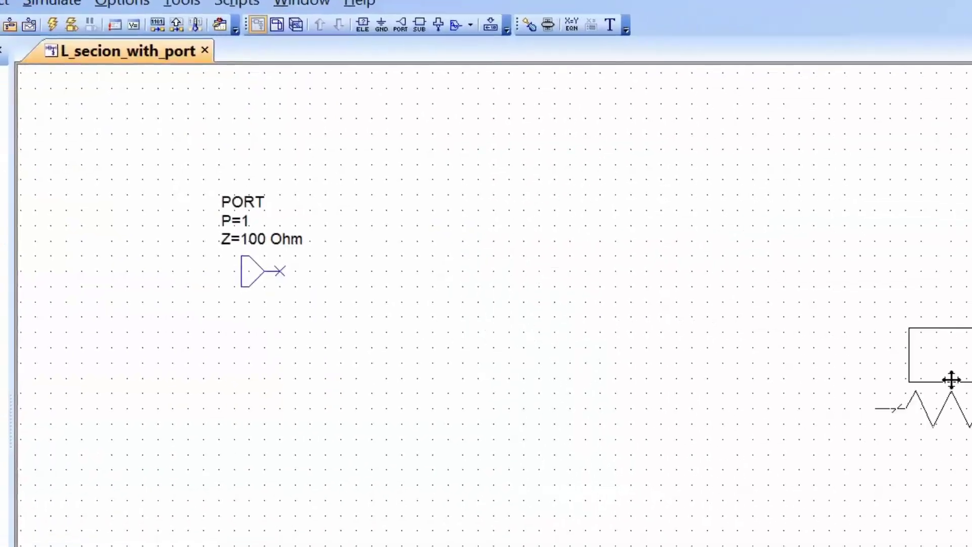
{"action": "right_click", "coordinate": [753, 337]}
{"action": "right_click", "coordinate": [759, 337]}
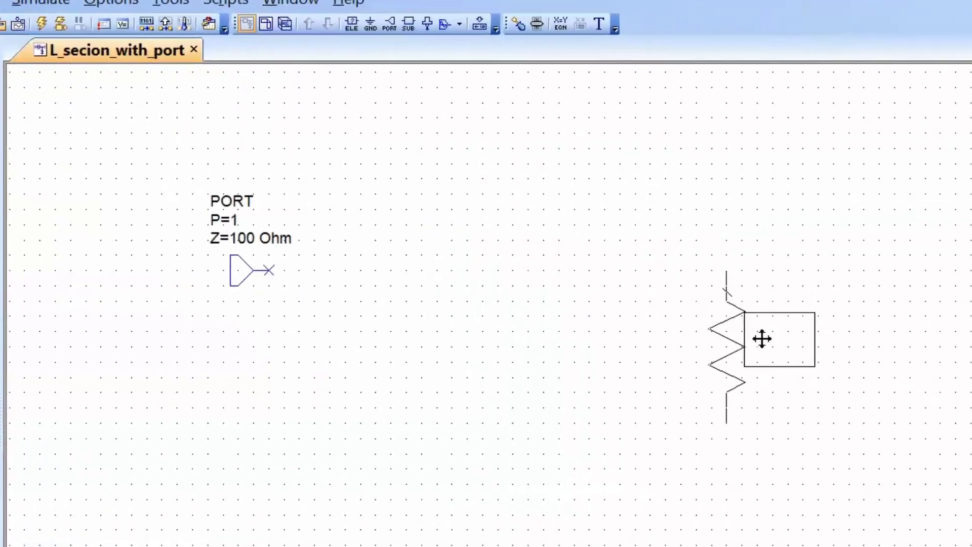
{"action": "left_click", "coordinate": [772, 344]}
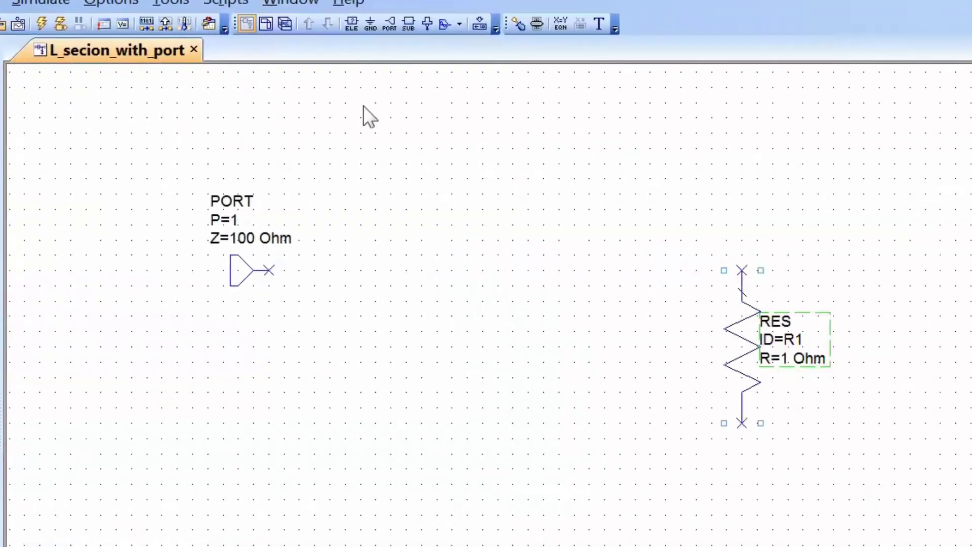
{"action": "left_click", "coordinate": [370, 24]}
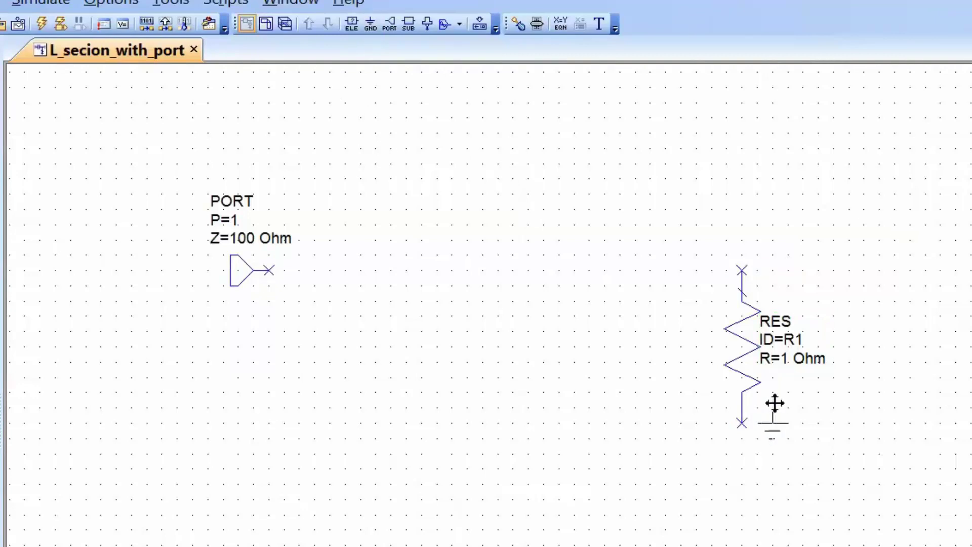
{"action": "left_click", "coordinate": [742, 423]}
- Set the resistor's resistance to 1000 Ohm and wire the port to the resistor's upper end
{"action": "left_click", "coordinate": [788, 358]}
{"action": "left_click", "coordinate": [788, 358]}
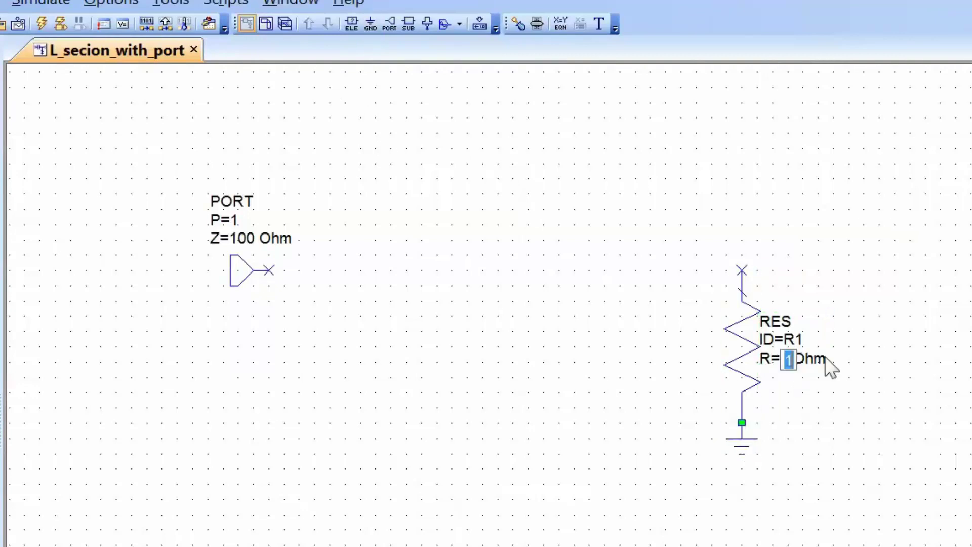
{"action": "type", "text": "1000"}
{"action": "key", "text": "Return"}
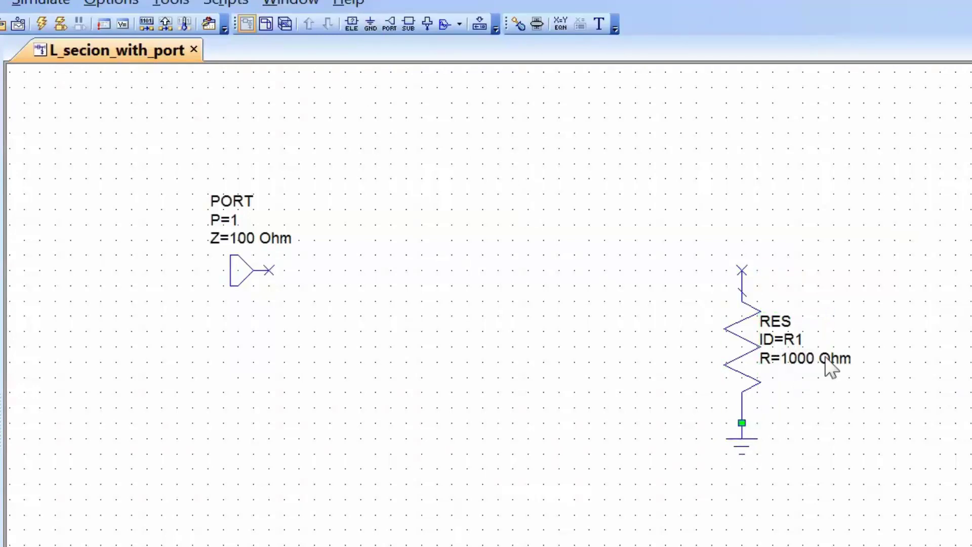
{"action": "left_click", "coordinate": [271, 271]}
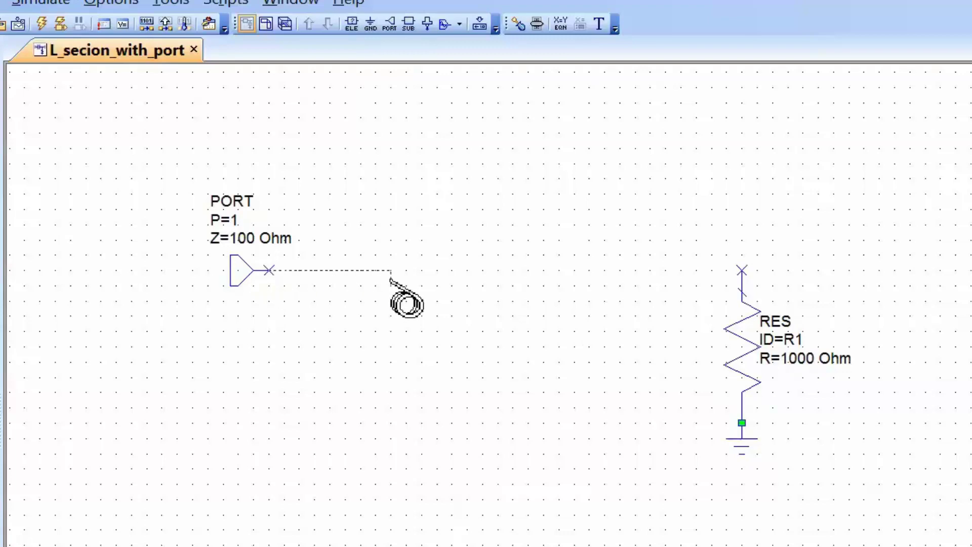
{"action": "left_click", "coordinate": [742, 271]}
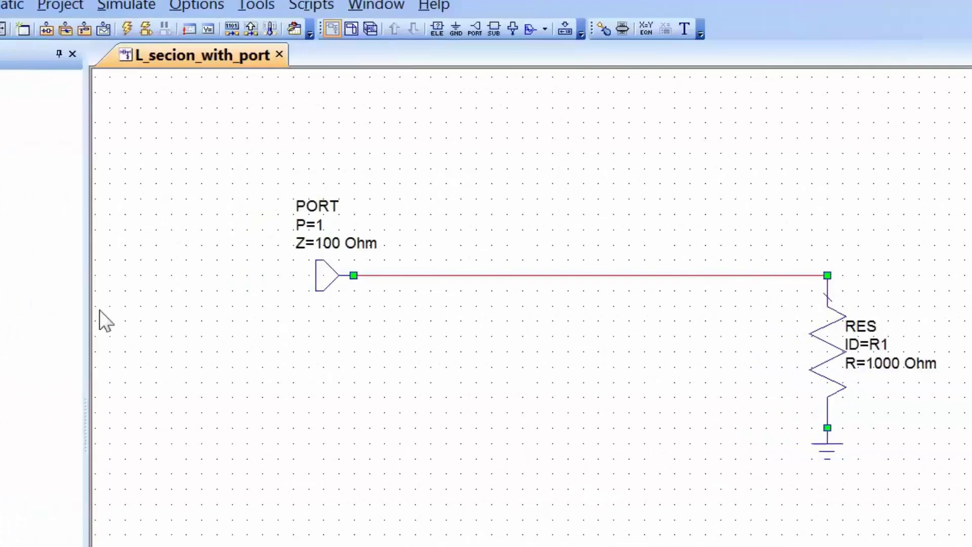
- Create a new rectangular graph named Impedance
{"action": "right_click", "coordinate": [78, 387]}
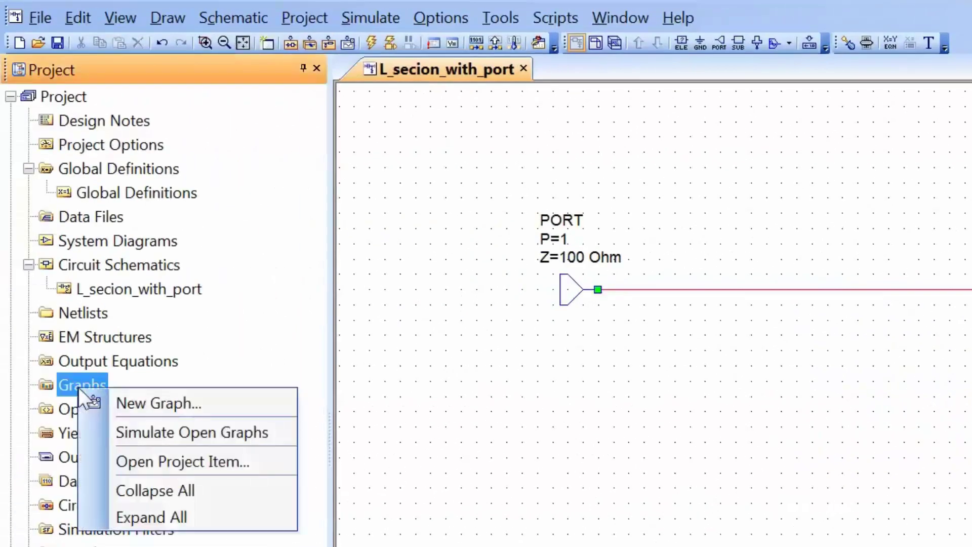
{"action": "left_click", "coordinate": [132, 401]}
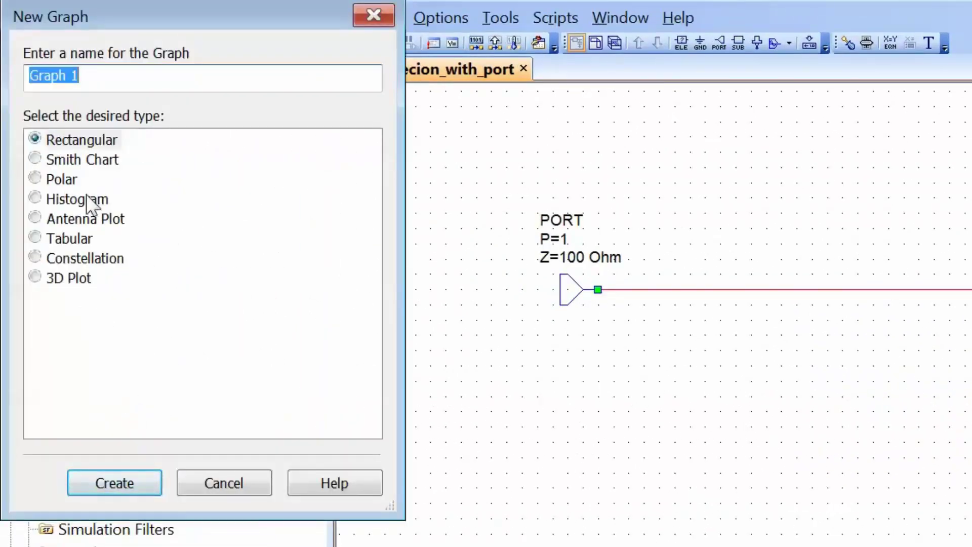
{"action": "type", "text": "Impedance"}
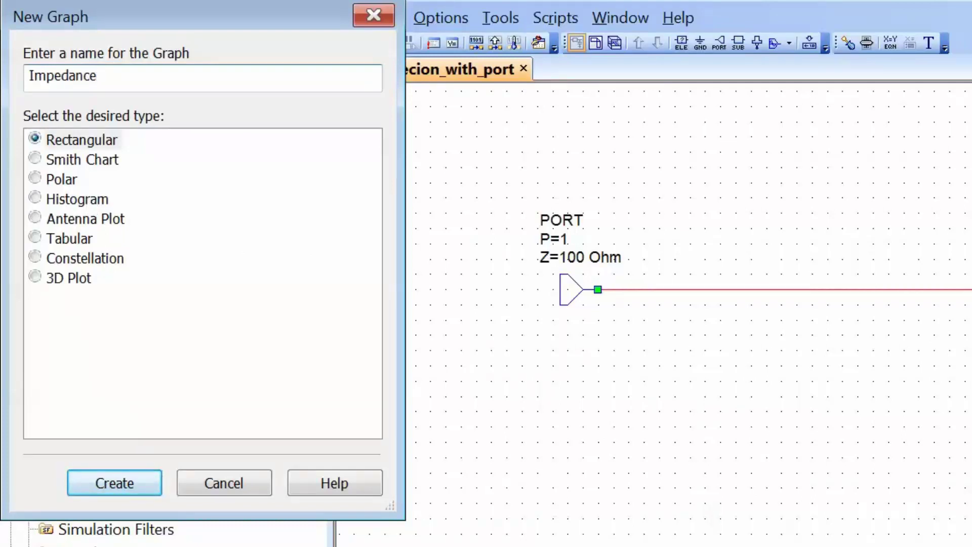
{"action": "key", "text": "Return"}
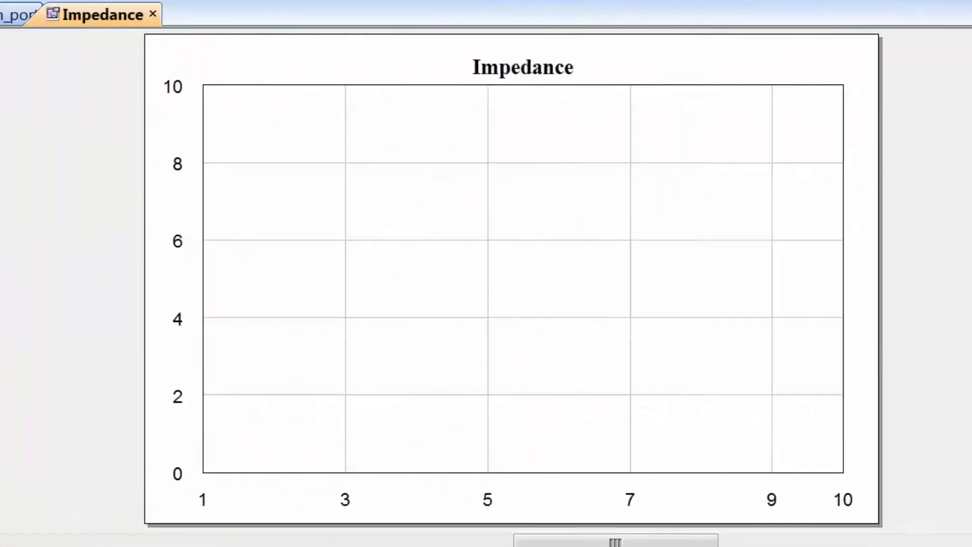
- Add linear port-parameter measurements for the real and imaginary parts of Z with both port indices at 1
{"action": "right_click", "coordinate": [491, 290]}
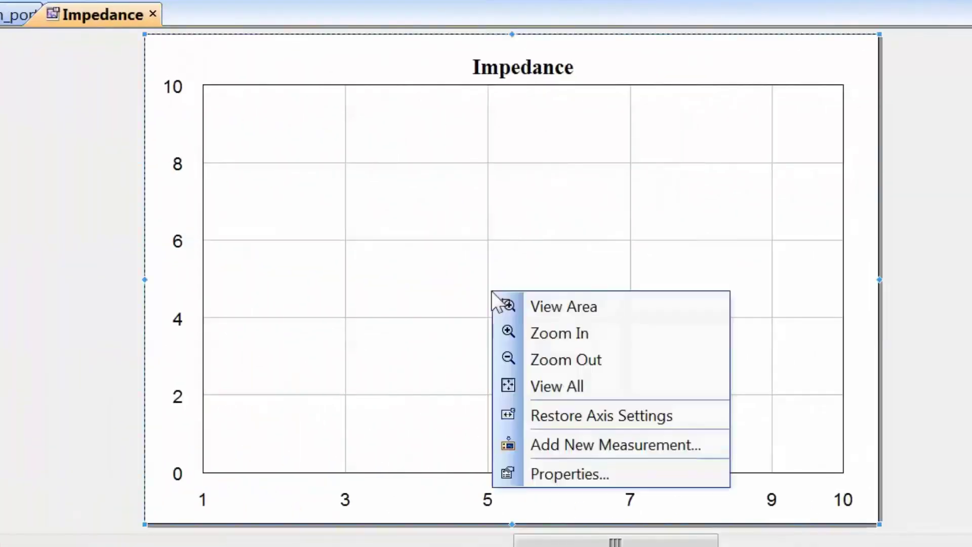
{"action": "left_click", "coordinate": [631, 443]}
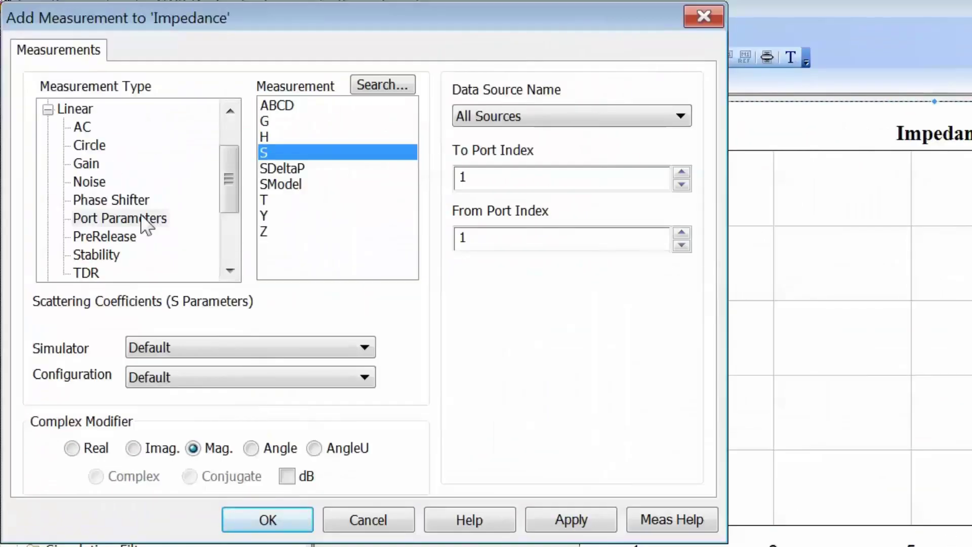
{"action": "left_click", "coordinate": [144, 218]}
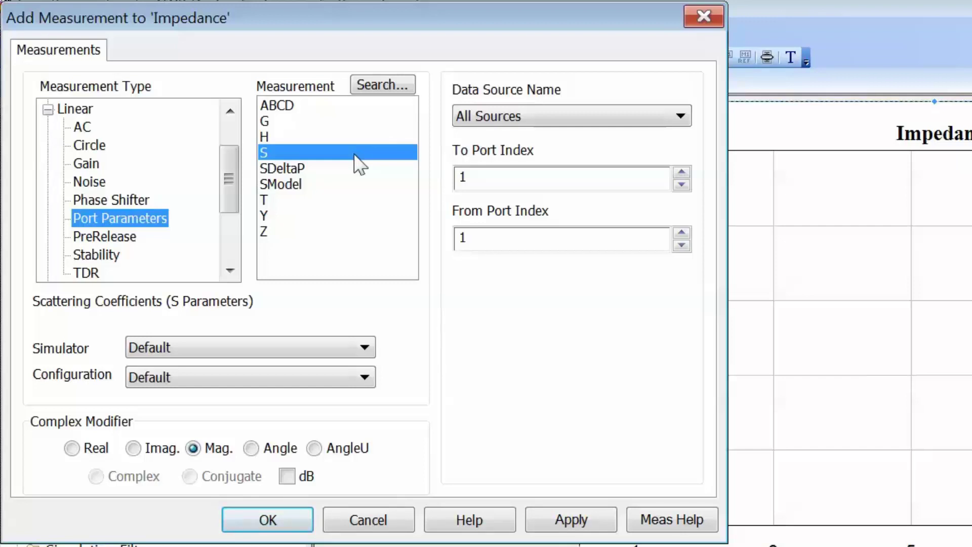
{"action": "left_click", "coordinate": [270, 232]}
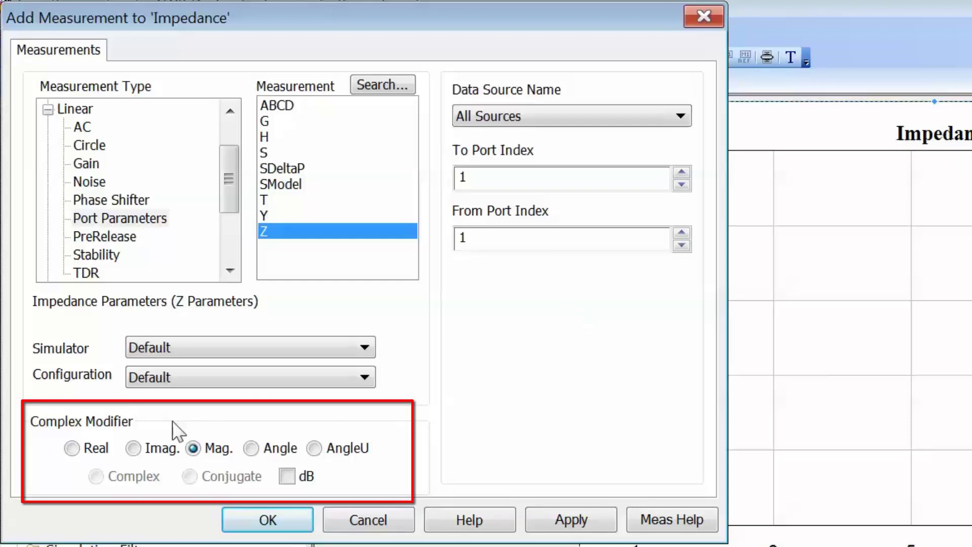
{"action": "left_click", "coordinate": [71, 449]}
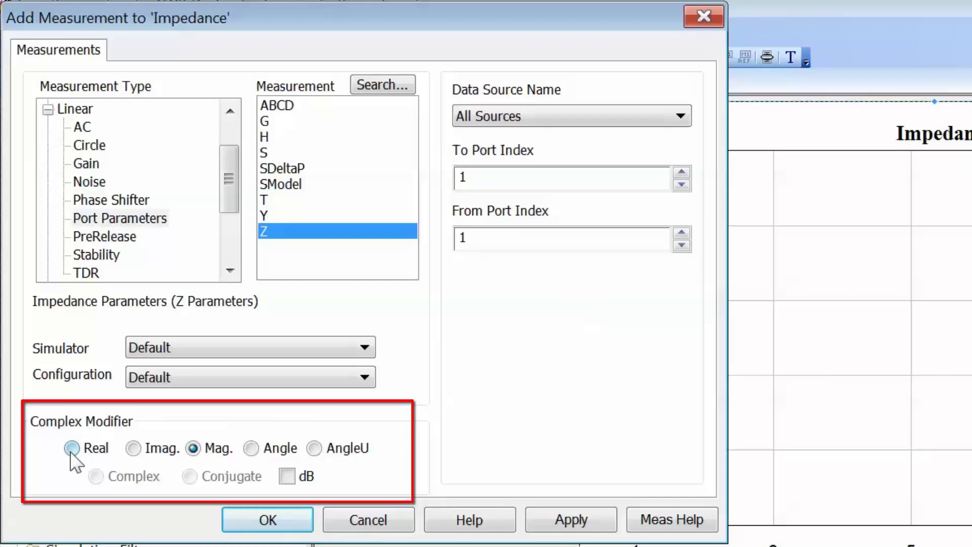
{"action": "left_click", "coordinate": [565, 525]}
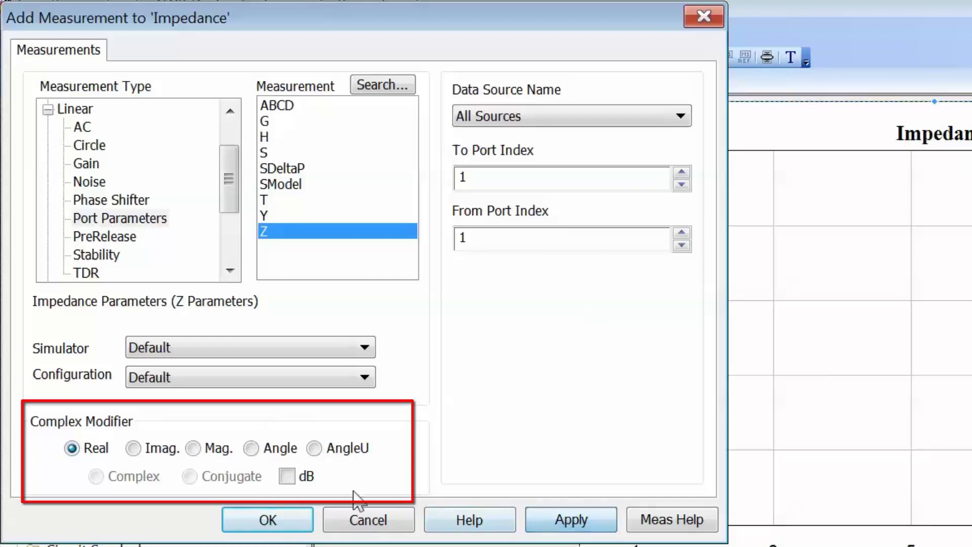
{"action": "left_click", "coordinate": [132, 449]}
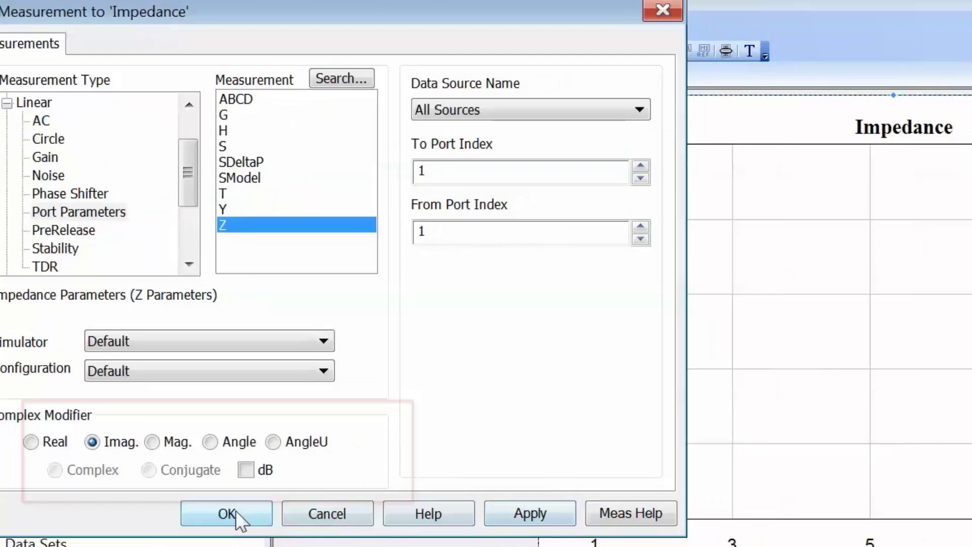
{"action": "left_click", "coordinate": [232, 513]}
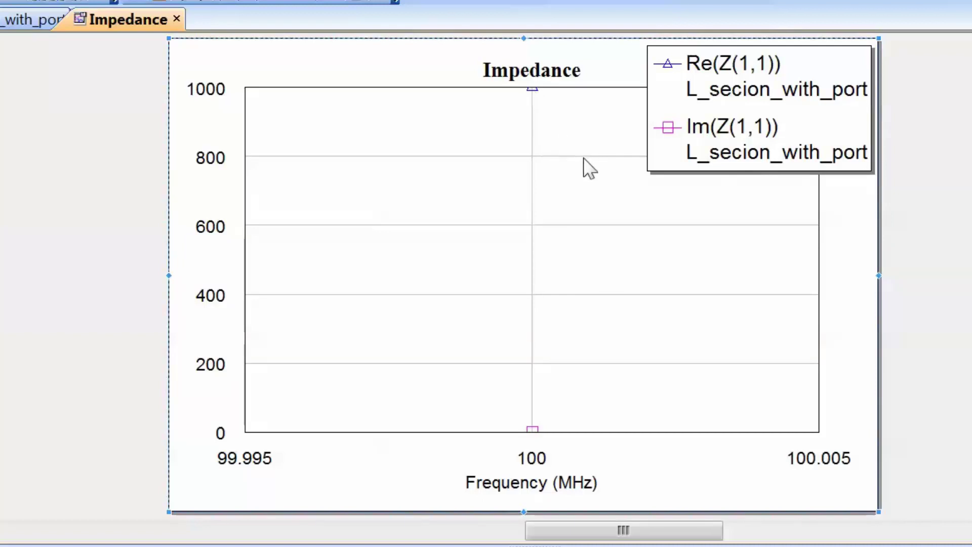
- Add markers to the real and imaginary impedance points and reposition their labels clear of the title and traces inside the plot
{"action": "key", "text": "ctrl+k"}
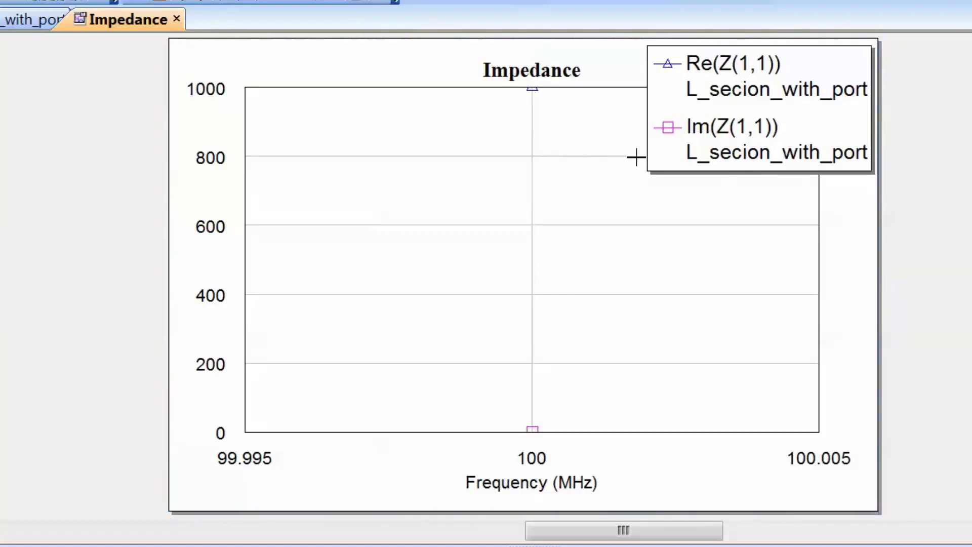
{"action": "left_click", "coordinate": [532, 89]}
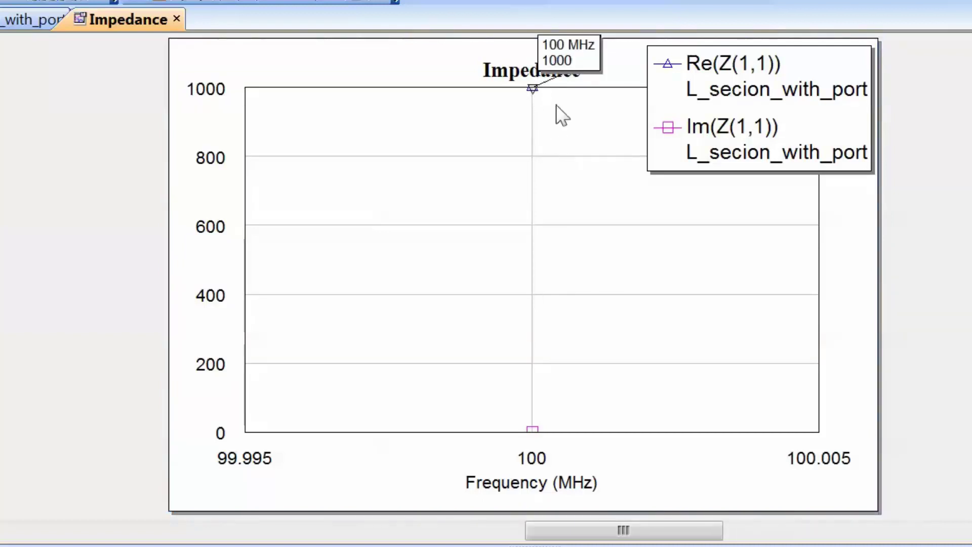
{"action": "left_click_drag", "start_coordinate": [564, 48], "coordinate": [574, 121]}
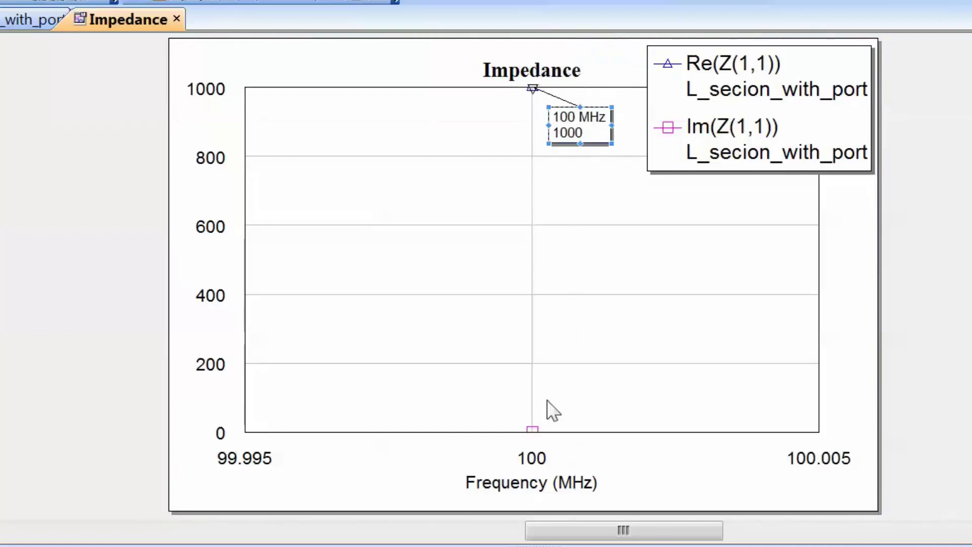
{"action": "left_click", "coordinate": [533, 428]}
{"action": "left_click_drag", "start_coordinate": [560, 387], "coordinate": [585, 378]}
- Set the font size of the graph's markers to 18
{"action": "right_click", "coordinate": [707, 384]}
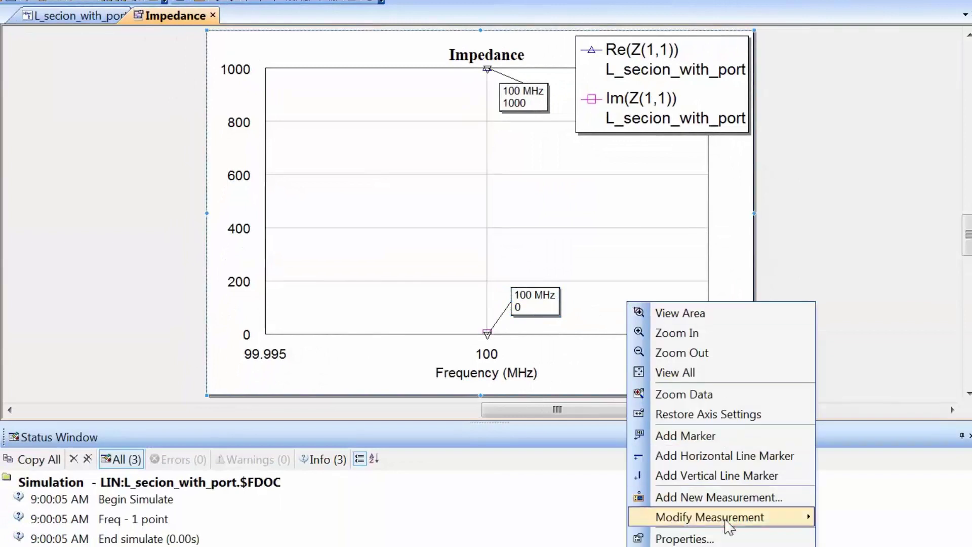
{"action": "left_click", "coordinate": [724, 538]}
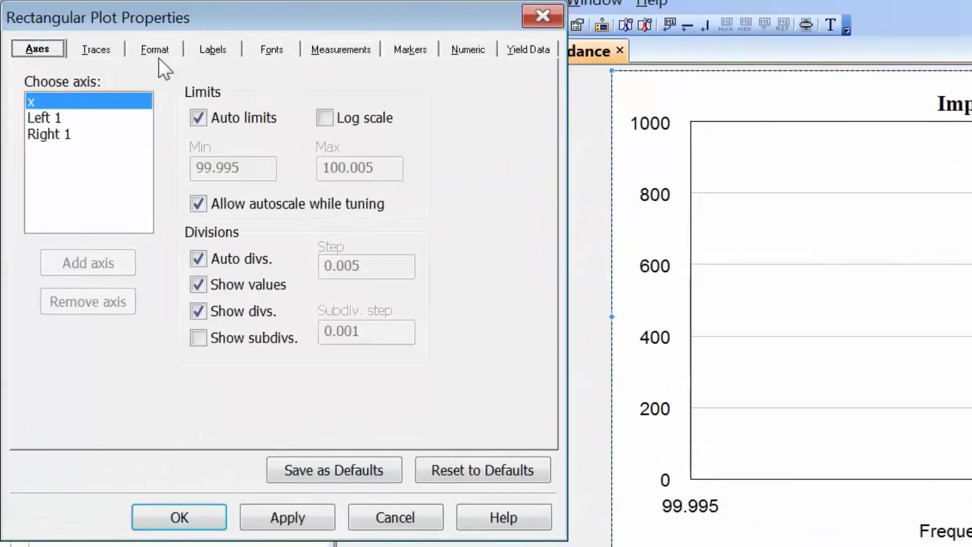
{"action": "left_click", "coordinate": [268, 49]}
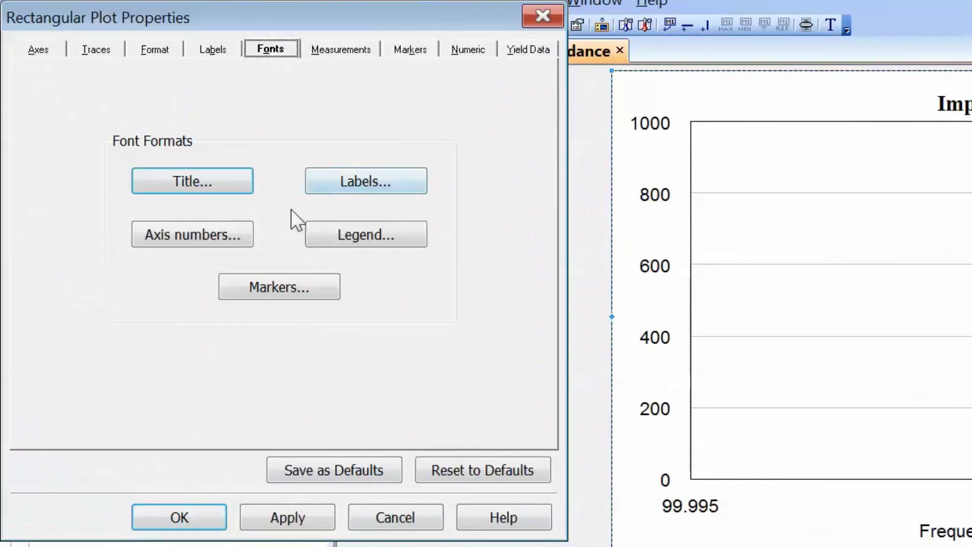
{"action": "left_click", "coordinate": [261, 293]}
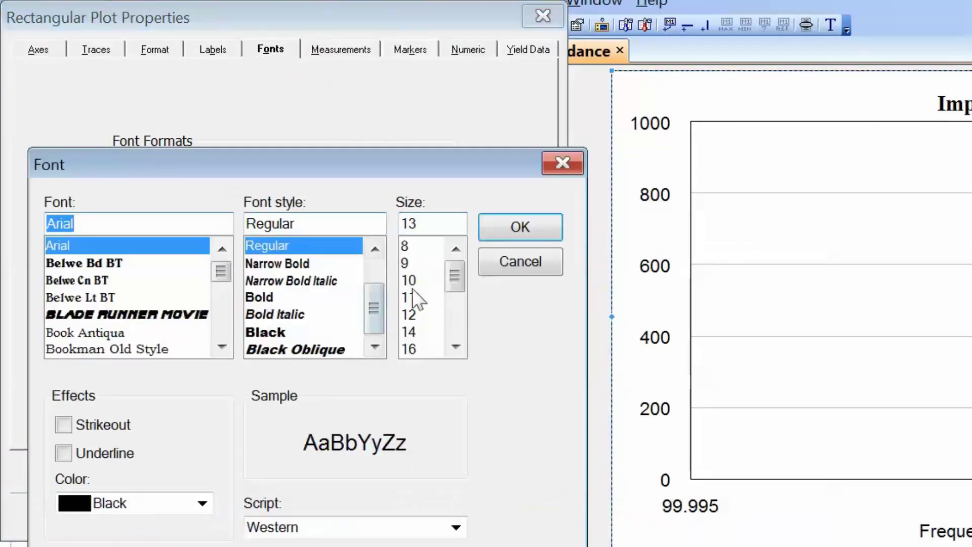
{"action": "left_click_drag", "start_coordinate": [452, 272], "coordinate": [454, 279]}
{"action": "left_click", "coordinate": [425, 332]}
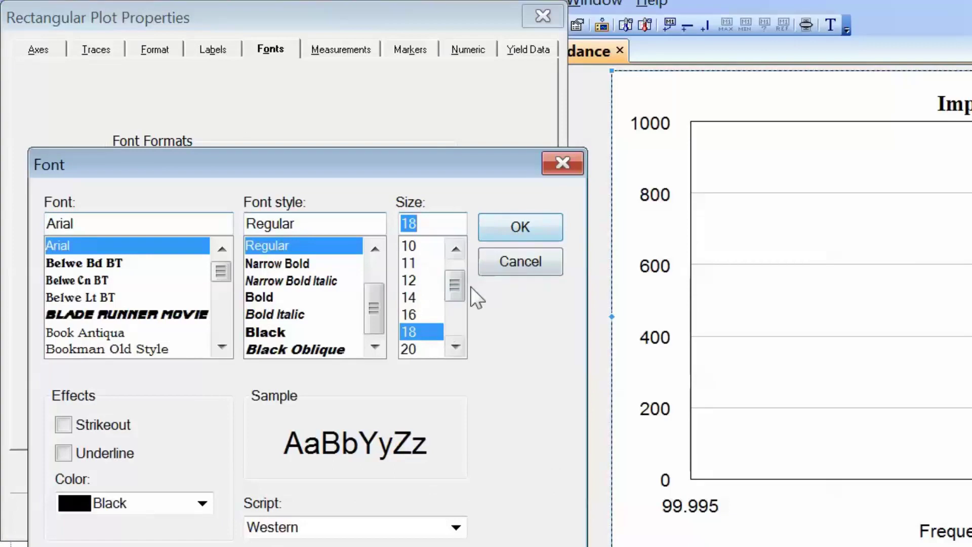
{"action": "left_click", "coordinate": [502, 232]}
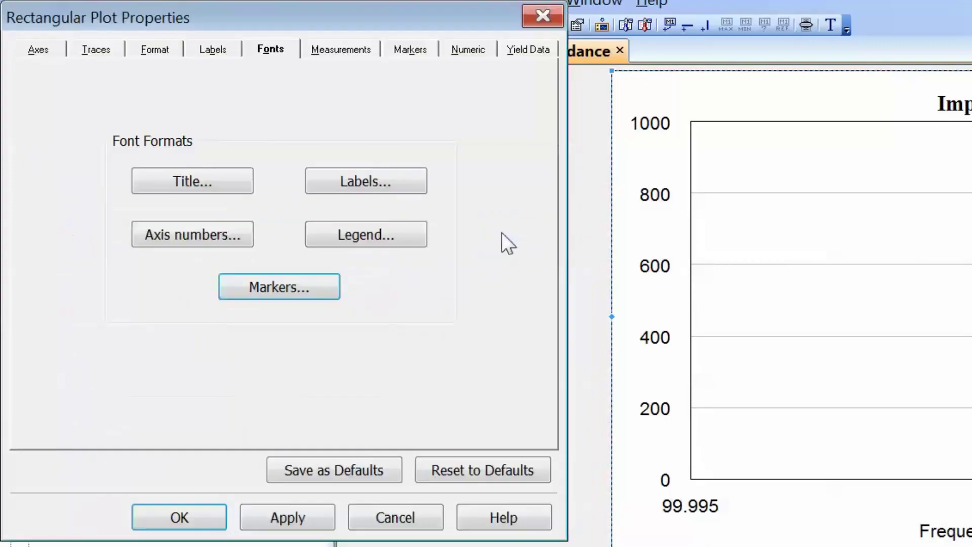
{"action": "left_click", "coordinate": [176, 515]}
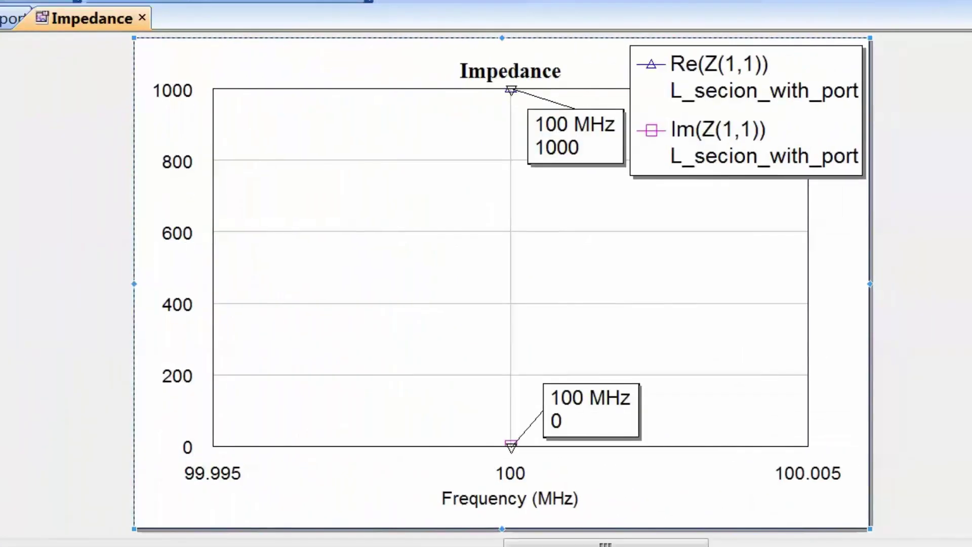
- In the L_secion_with_port schematic, place a vertical CAP capacitor in parallel with the resistor and wire its lower end to the grounded node
{"action": "left_click", "coordinate": [54, 39]}
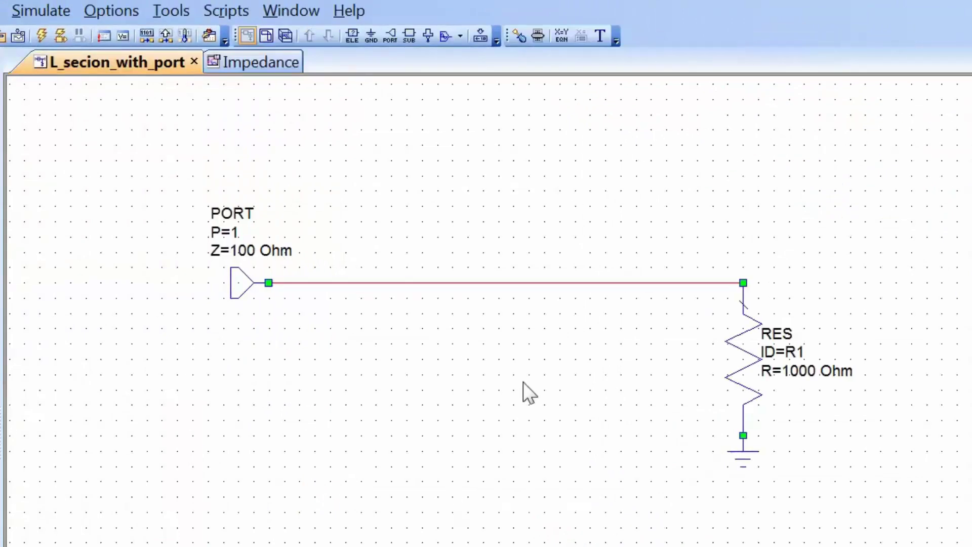
{"action": "key", "text": "ctrl+l"}
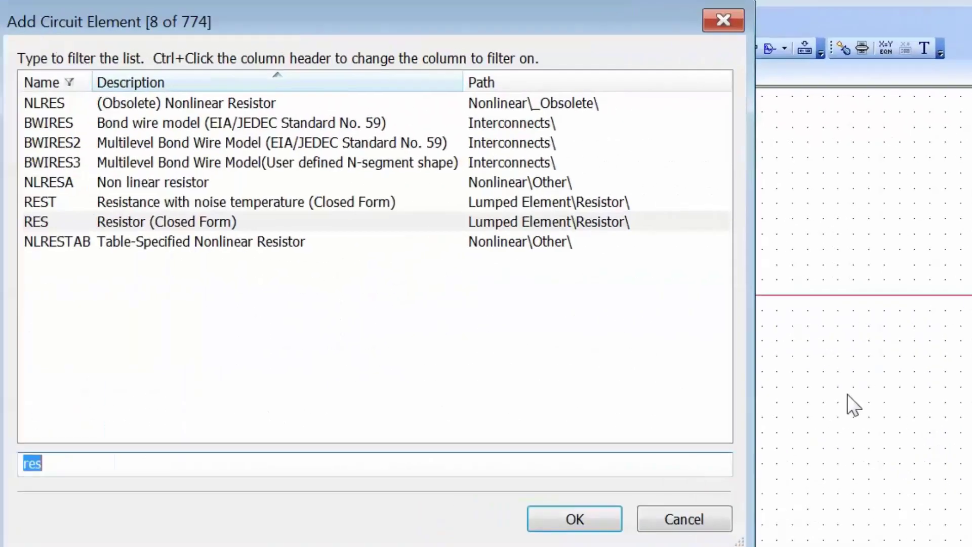
{"action": "type", "text": "cap"}
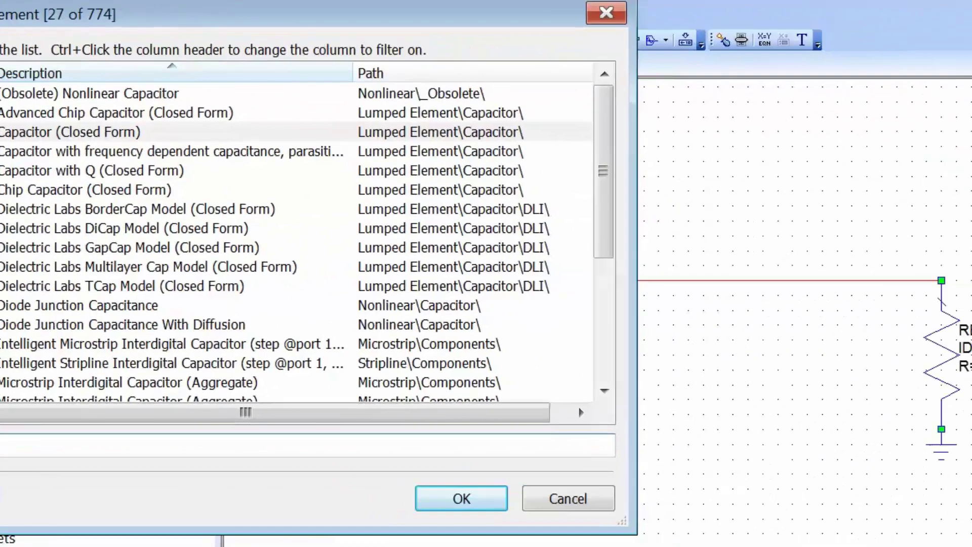
{"action": "key", "text": "Return"}
{"action": "right_click", "coordinate": [535, 334]}
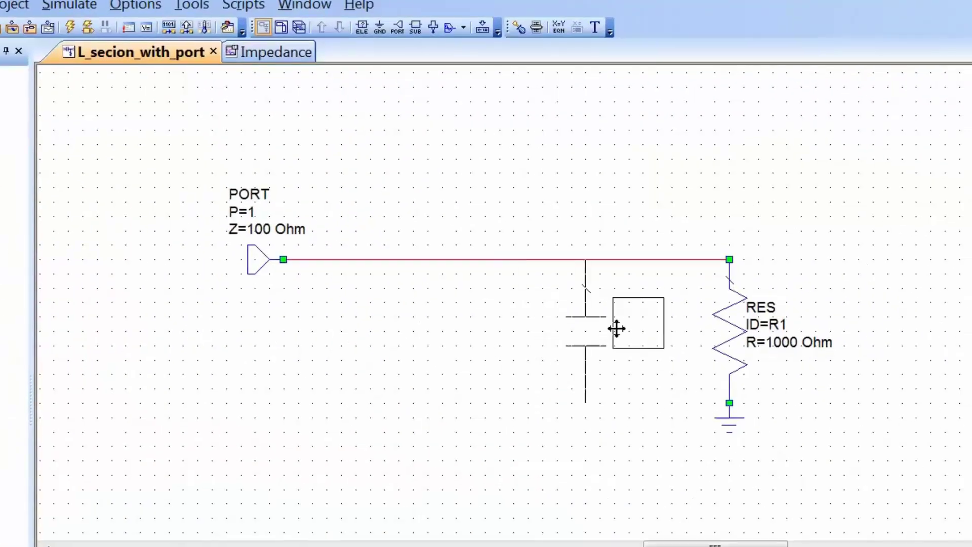
{"action": "left_click", "coordinate": [616, 329]}
{"action": "left_click", "coordinate": [585, 403]}
{"action": "left_click", "coordinate": [729, 402]}
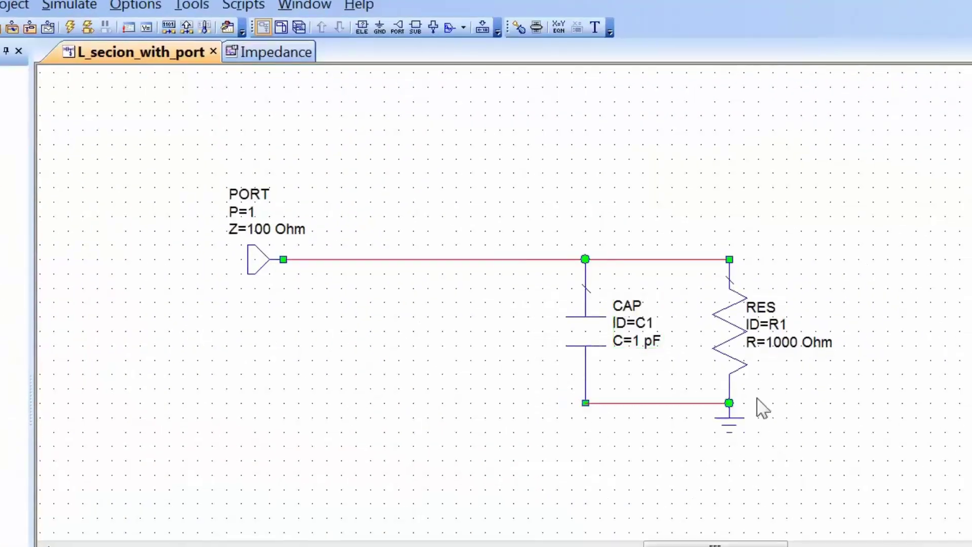
- Set the shunt capacitor's capacitance to 6 pF
{"action": "left_click", "coordinate": [637, 343]}
{"action": "left_click", "coordinate": [640, 342]}
{"action": "type", "text": "6"}
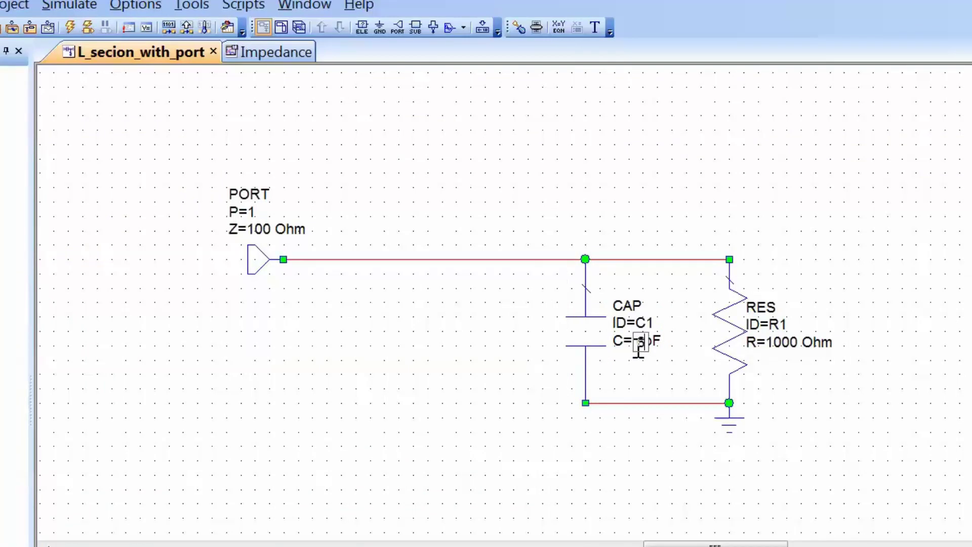
{"action": "left_click", "coordinate": [623, 462]}
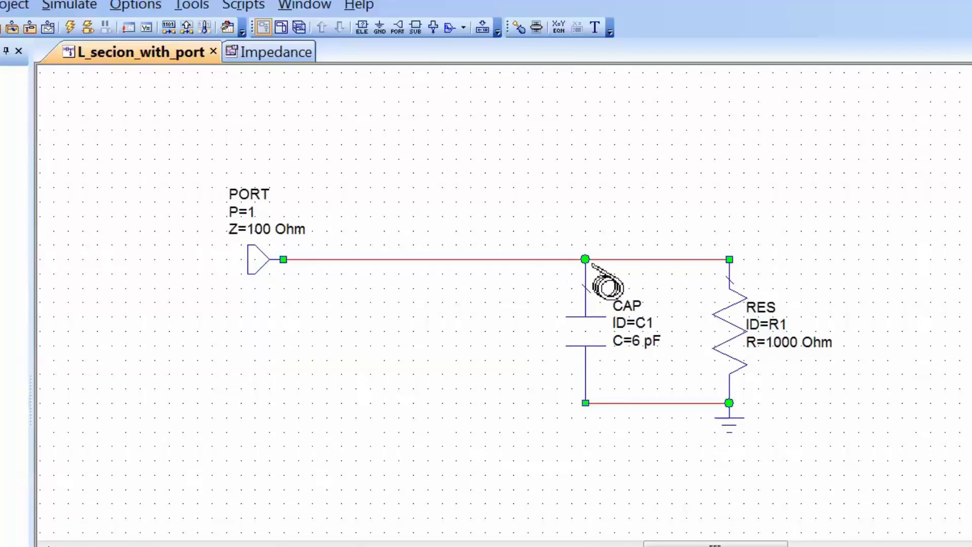
- Make the capacitor's capacitance tunable and simulate the circuit
{"action": "left_click", "coordinate": [520, 28]}
{"action": "left_click", "coordinate": [635, 345]}
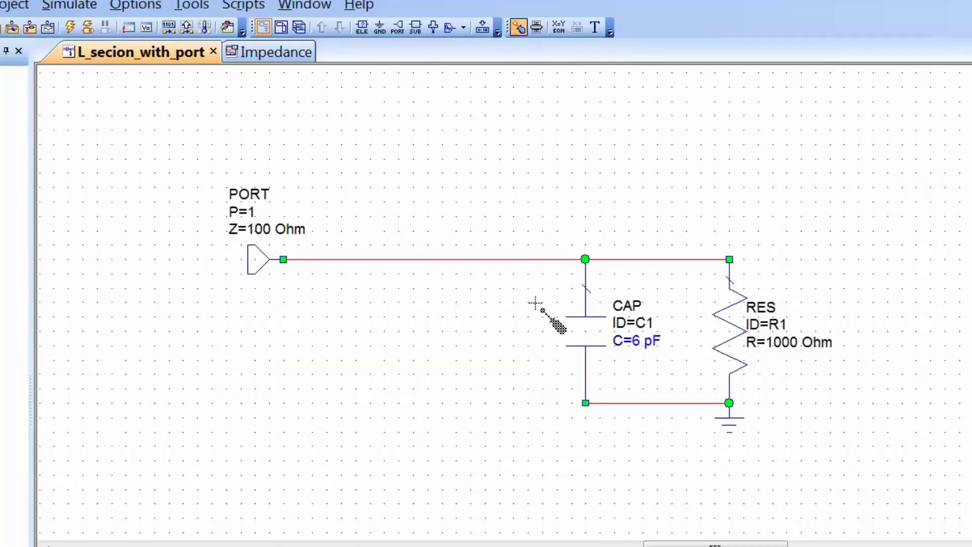
{"action": "key", "text": "Escape"}
{"action": "left_click", "coordinate": [71, 28]}
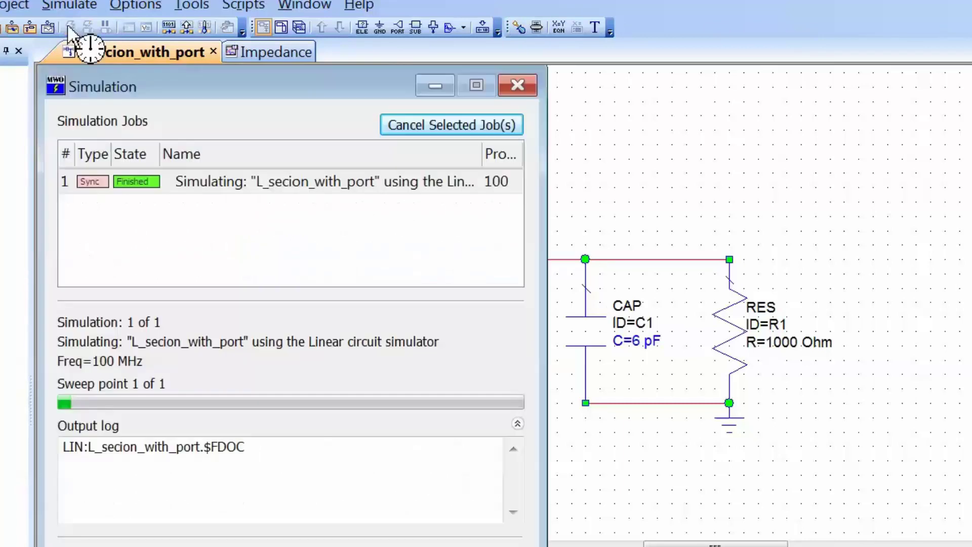
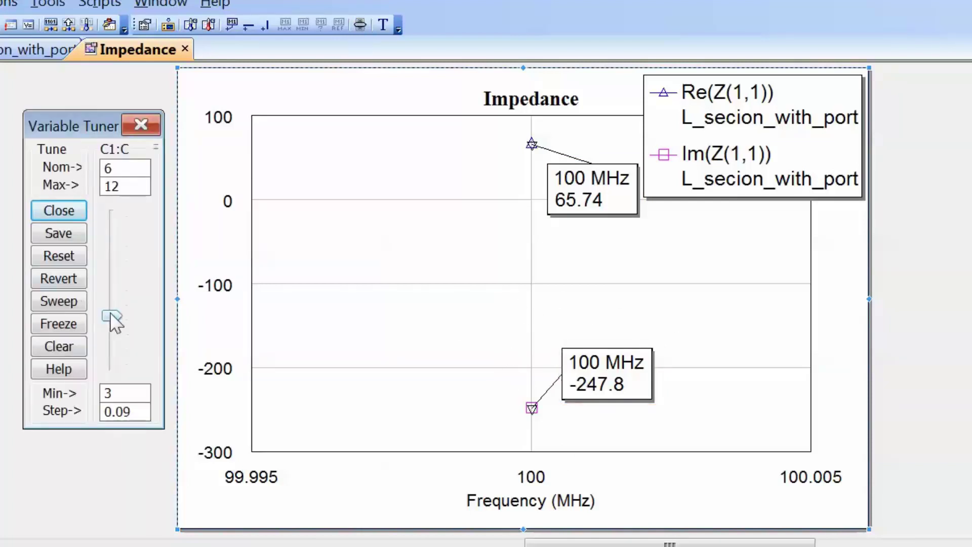
- Tune the capacitance of C1 down to 4.77 pF, return to the schematic and close the Variable Tuner
{"action": "left_click_drag", "start_coordinate": [111, 312], "coordinate": [113, 340]}
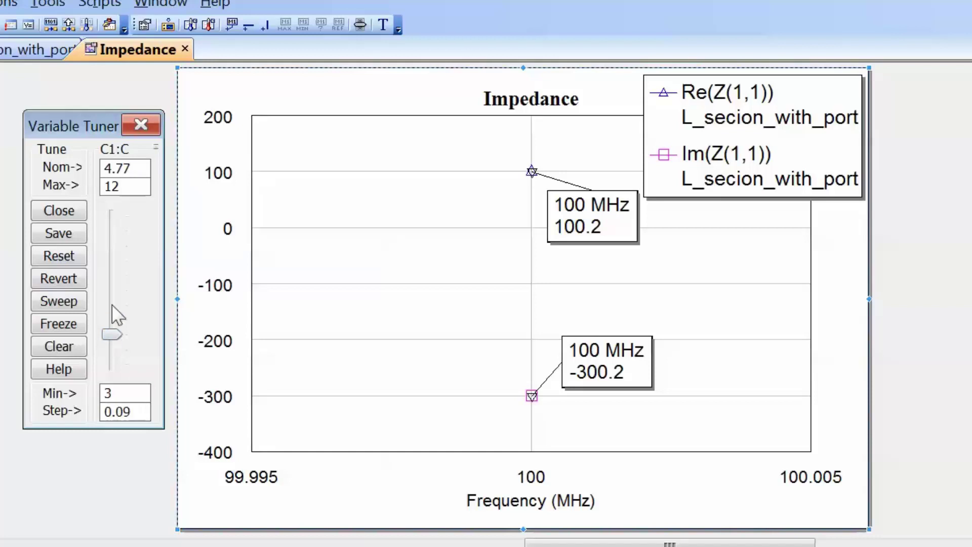
{"action": "left_click", "coordinate": [47, 50]}
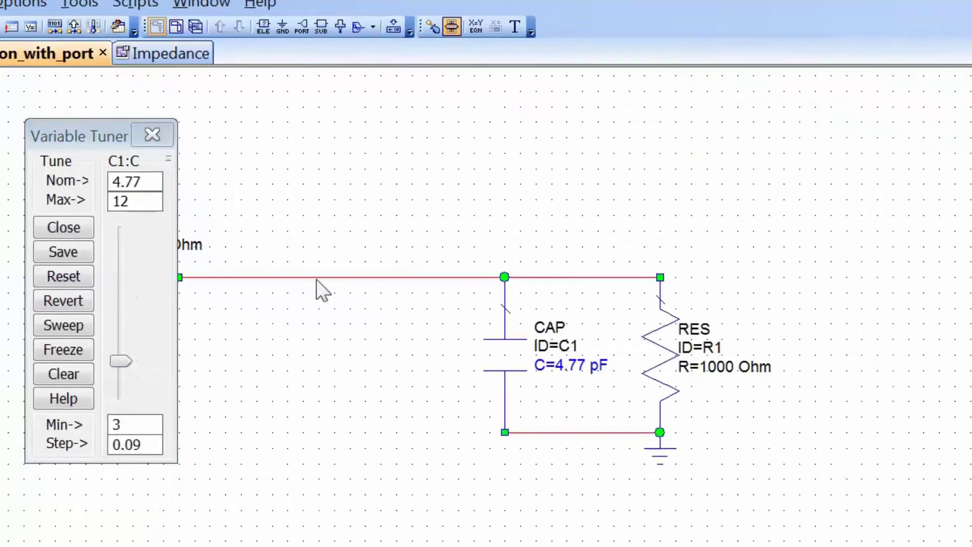
{"action": "left_click", "coordinate": [153, 135]}
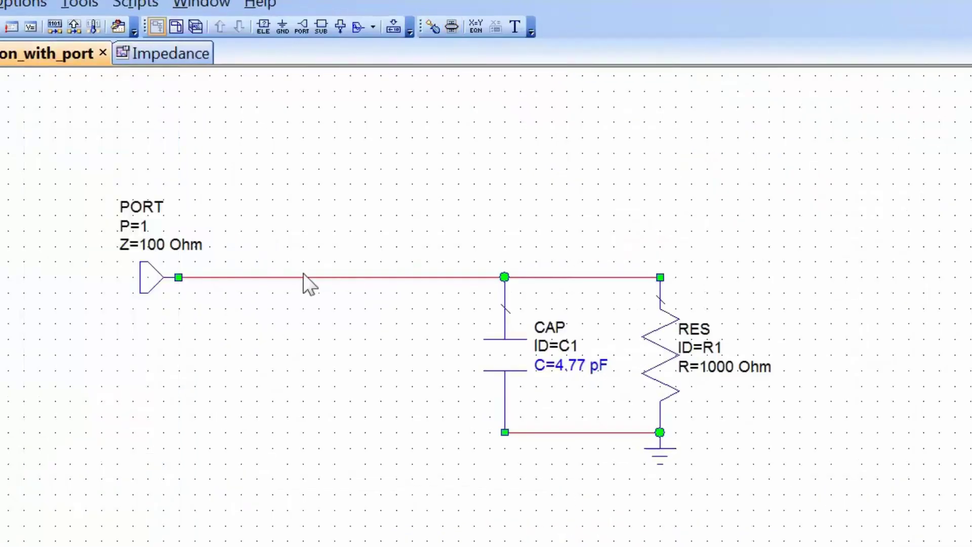
- Delete the wire between the port and the capacitor and place a horizontal IND inductor in the gap
{"action": "left_click", "coordinate": [303, 277]}
{"action": "key", "text": "Delete"}
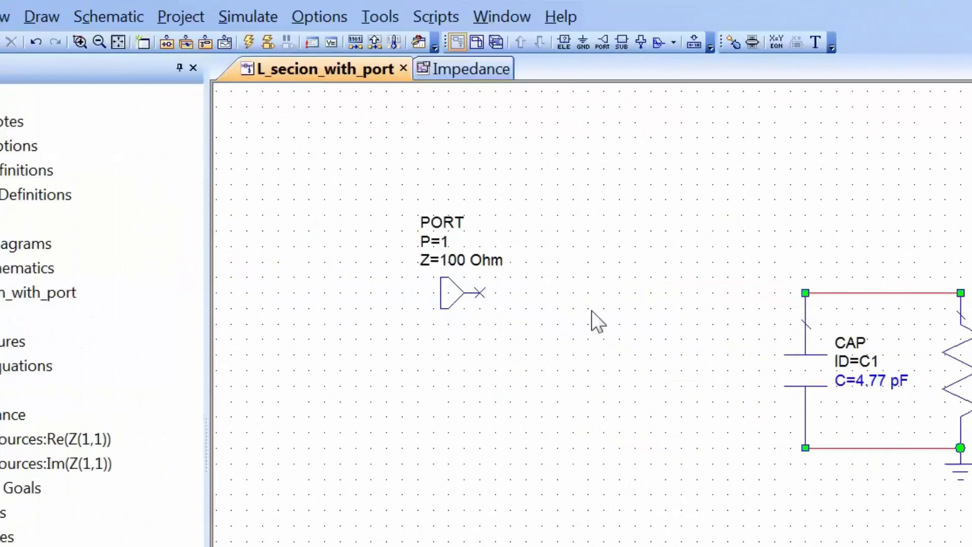
{"action": "key", "text": "ctrl+l"}
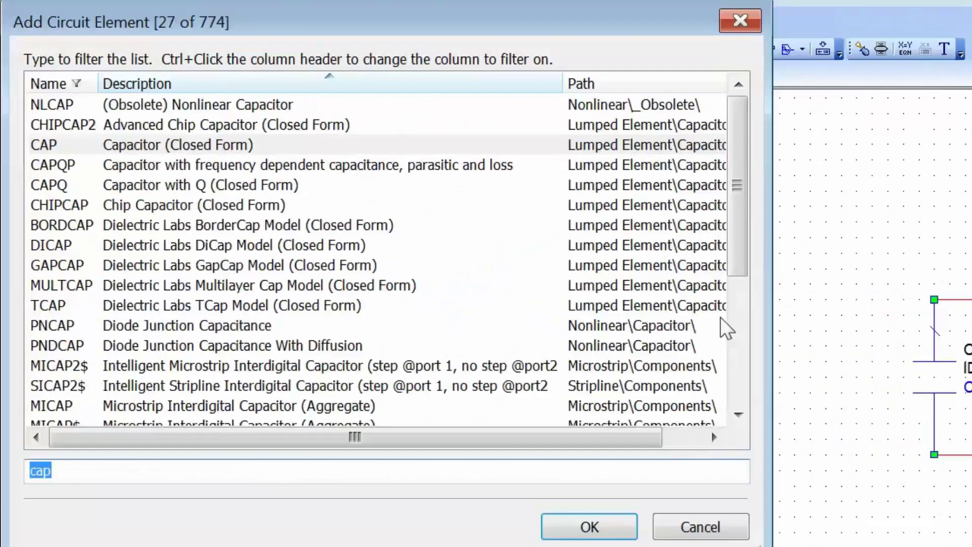
{"action": "type", "text": "ind"}
{"action": "key", "text": "Return"}
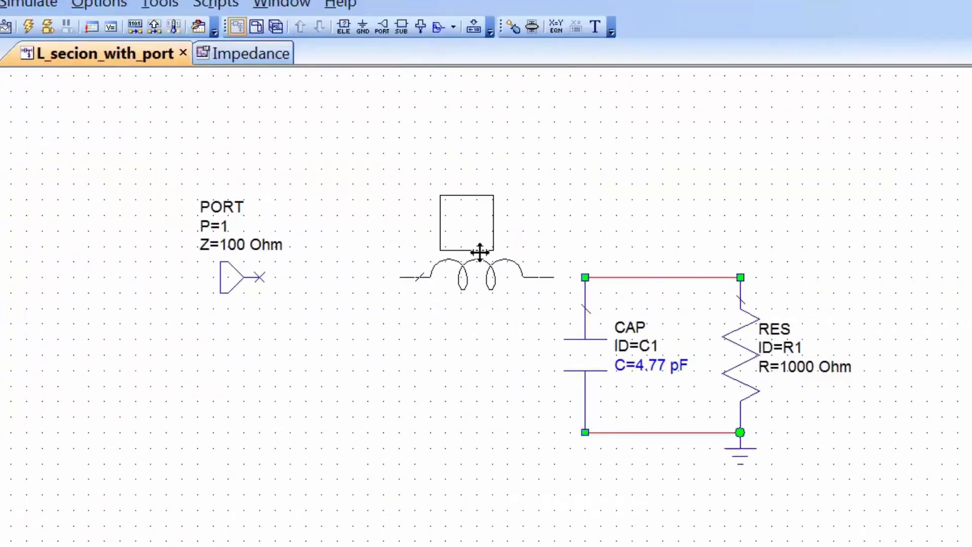
{"action": "left_click", "coordinate": [480, 252]}
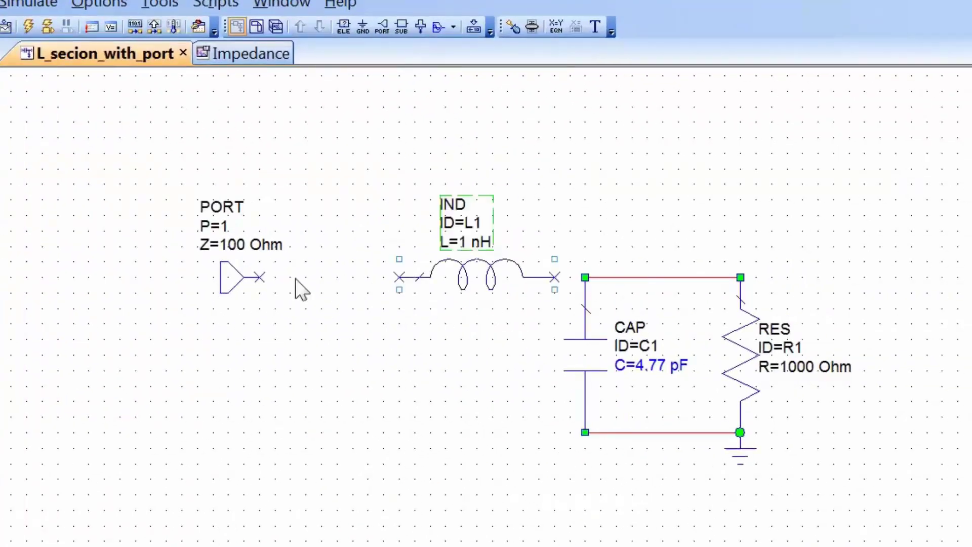
- Wire the inductor in series between the port and the capacitor's upper node
{"action": "left_click", "coordinate": [259, 277]}
{"action": "left_click", "coordinate": [399, 277]}
{"action": "left_click", "coordinate": [554, 277]}
{"action": "left_click", "coordinate": [584, 277]}
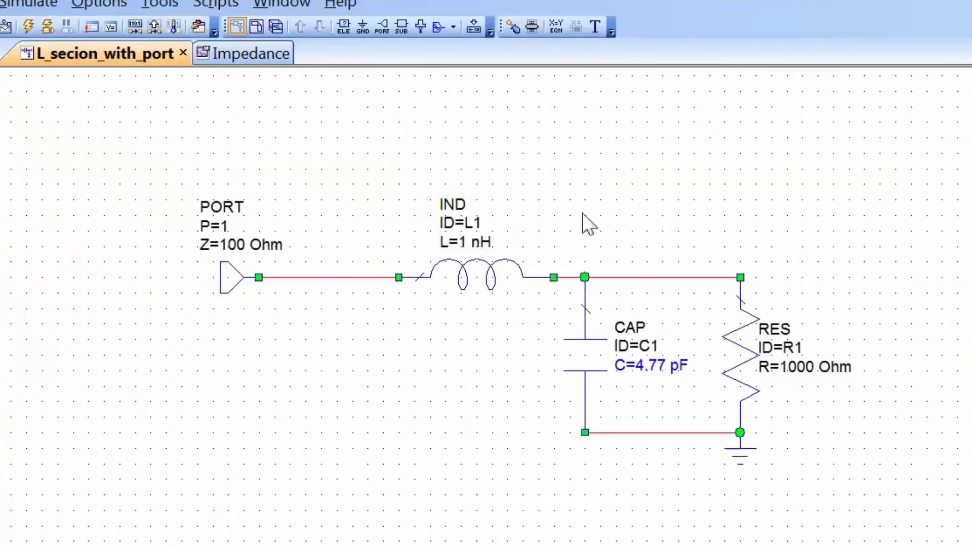
- Set the inductance of L1 to 400 nH and make it the tunable parameter instead of the capacitance
{"action": "left_click", "coordinate": [466, 242]}
{"action": "left_click", "coordinate": [467, 243]}
{"action": "type", "text": "400"}
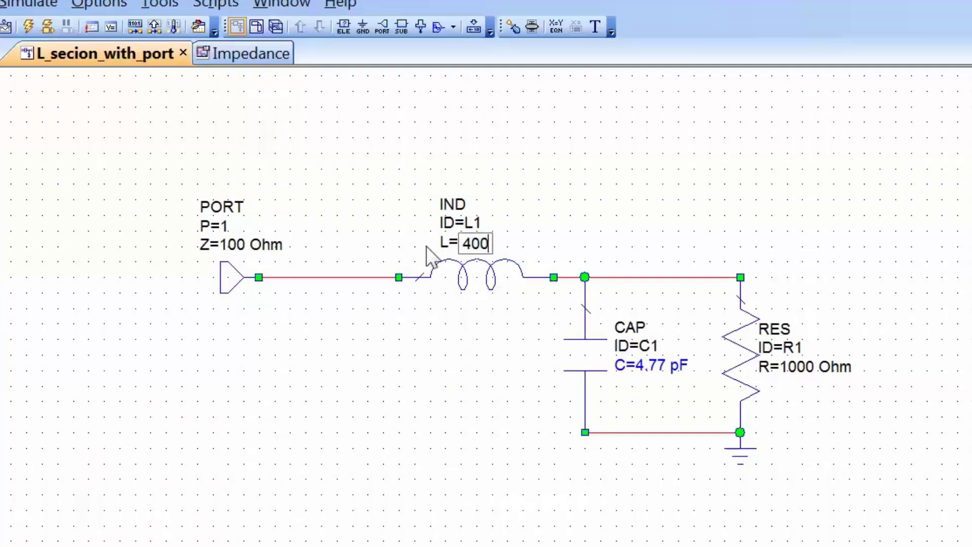
{"action": "key", "text": "Return"}
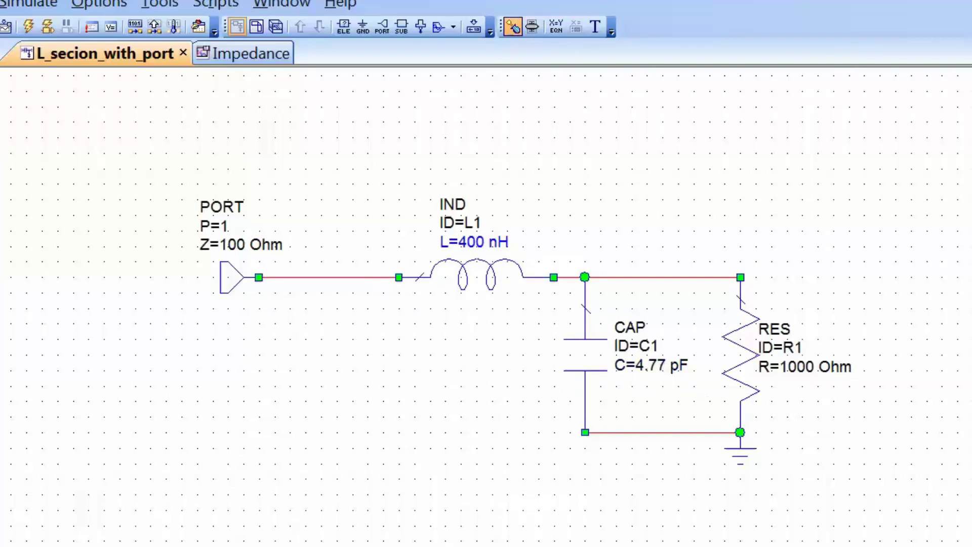
- Tune the inductance of L1 to 478 nH against the Impedance graph, then return to the schematic and close the Variable Tuner
{"action": "left_click", "coordinate": [211, 53]}
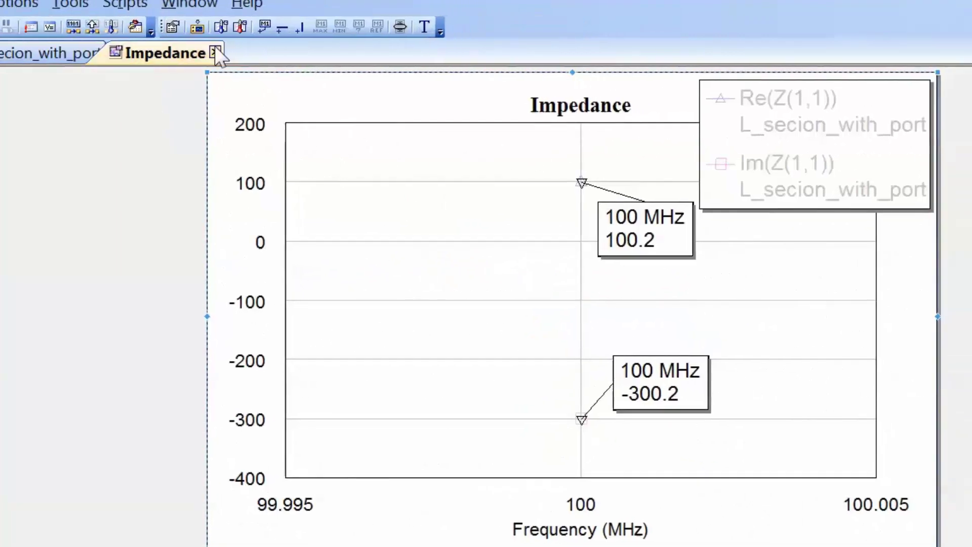
{"action": "left_click", "coordinate": [424, 26]}
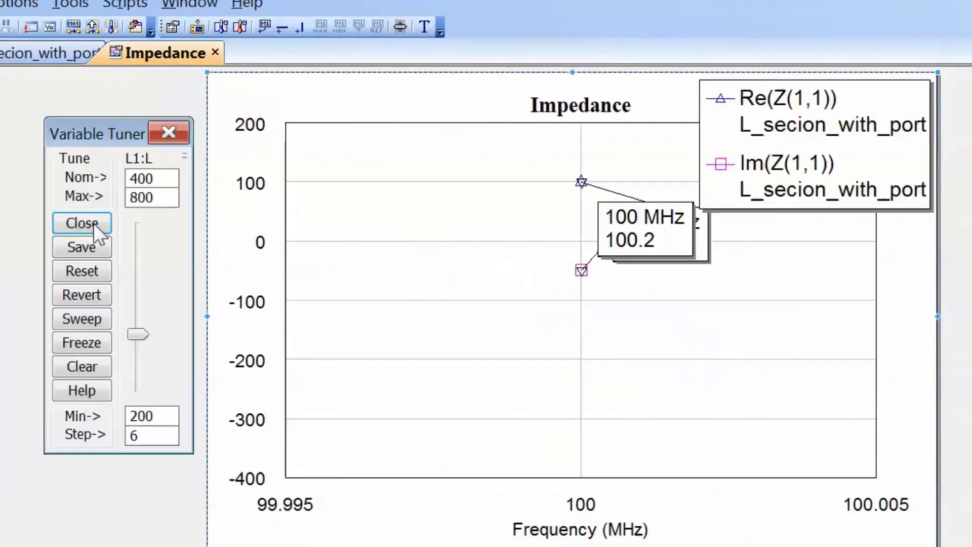
{"action": "left_click_drag", "start_coordinate": [704, 238], "coordinate": [707, 348]}
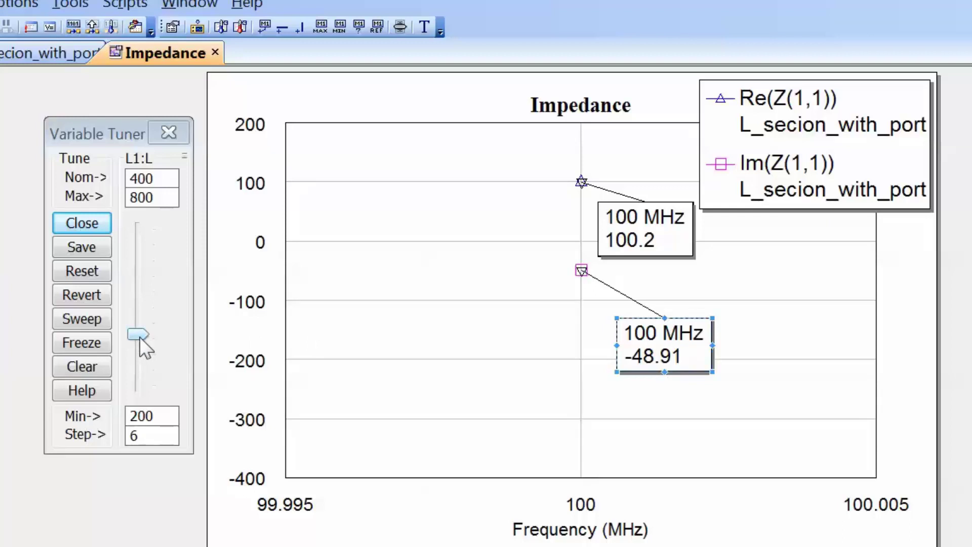
{"action": "left_click_drag", "start_coordinate": [135, 334], "coordinate": [139, 312]}
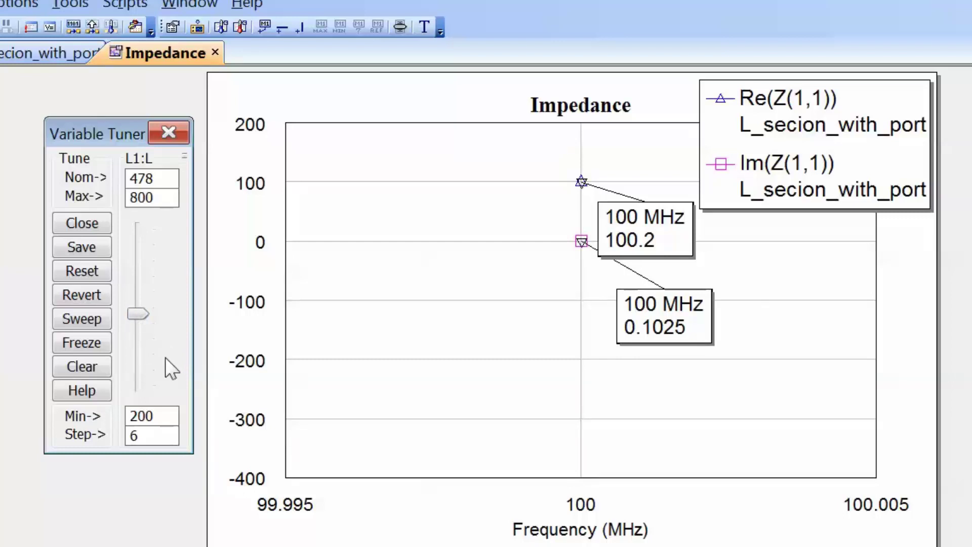
{"action": "left_click", "coordinate": [19, 52]}
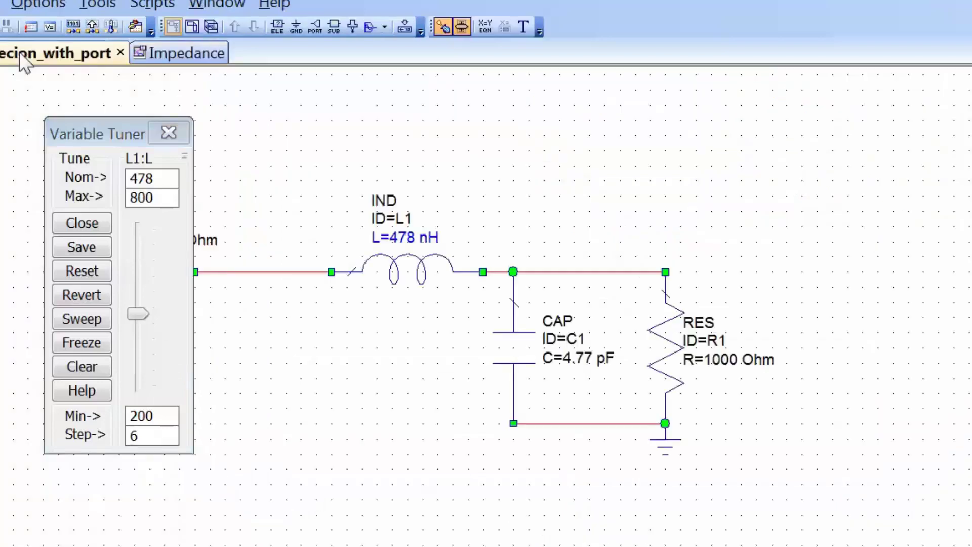
{"action": "left_click", "coordinate": [169, 133]}
{"action": "key", "text": "Escape"}
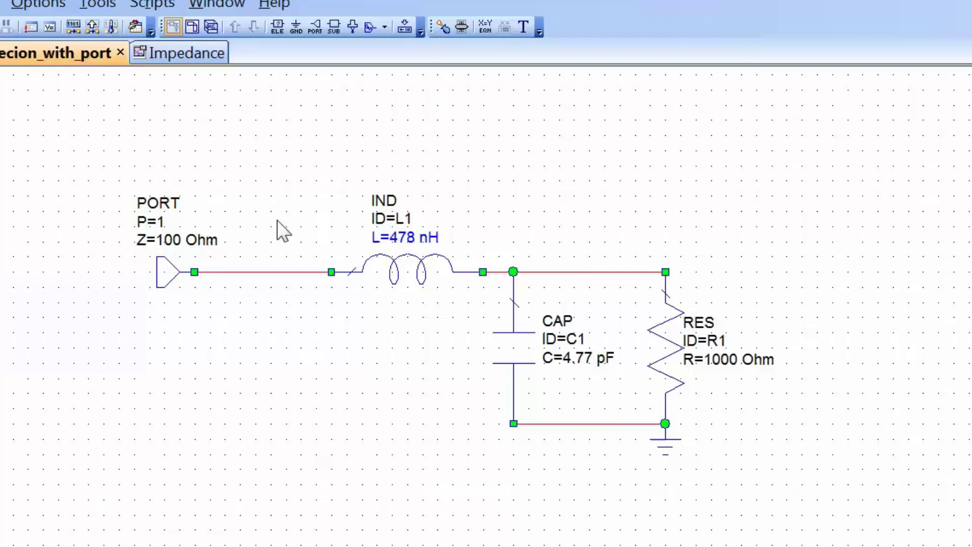
- Delete the inductor and the capacitor from the schematic
{"action": "left_click", "coordinate": [411, 272]}
{"action": "key", "text": "Delete"}
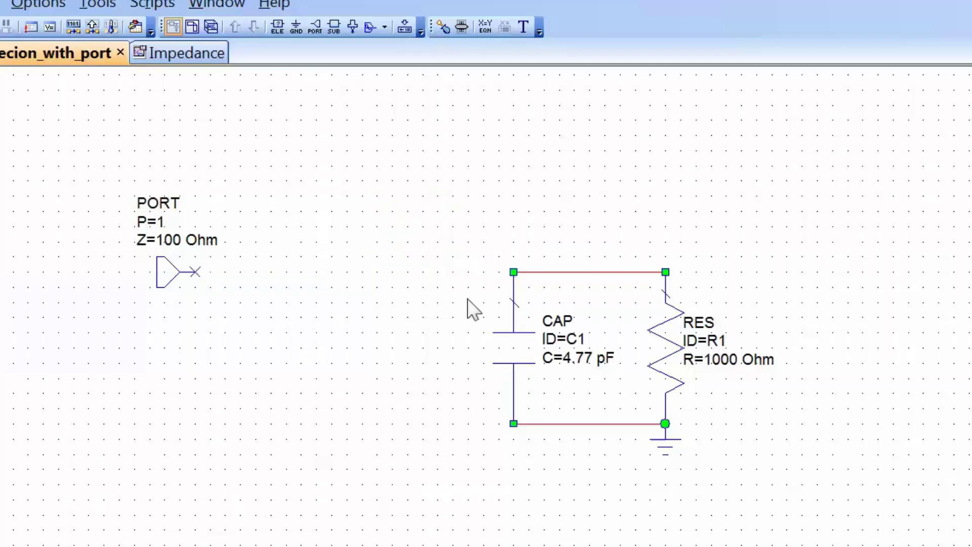
{"action": "left_click", "coordinate": [526, 346]}
{"action": "key", "text": "Delete"}
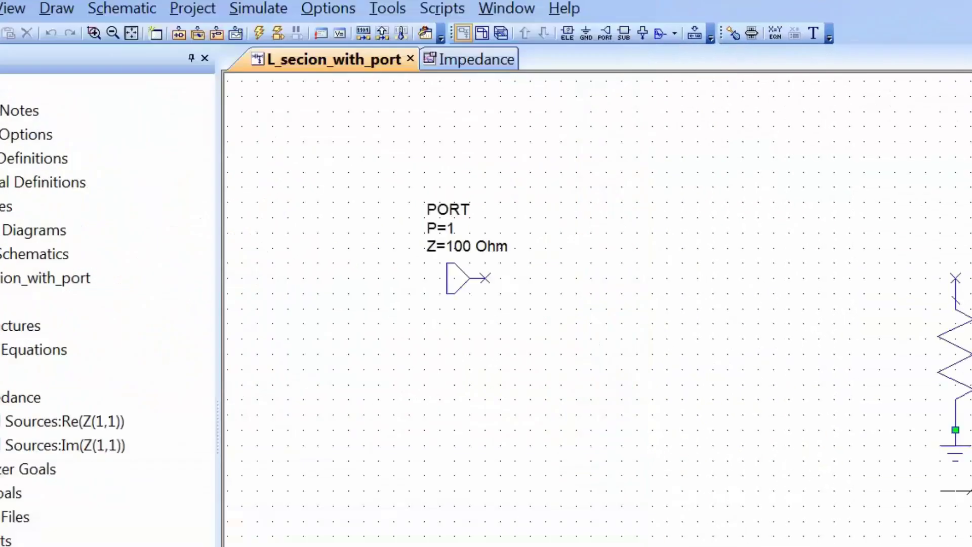
- Place a new vertical CAP capacitor between the port and the resistor, wire it in parallel with the resistor and connect the port
{"action": "right_click", "coordinate": [836, 327]}
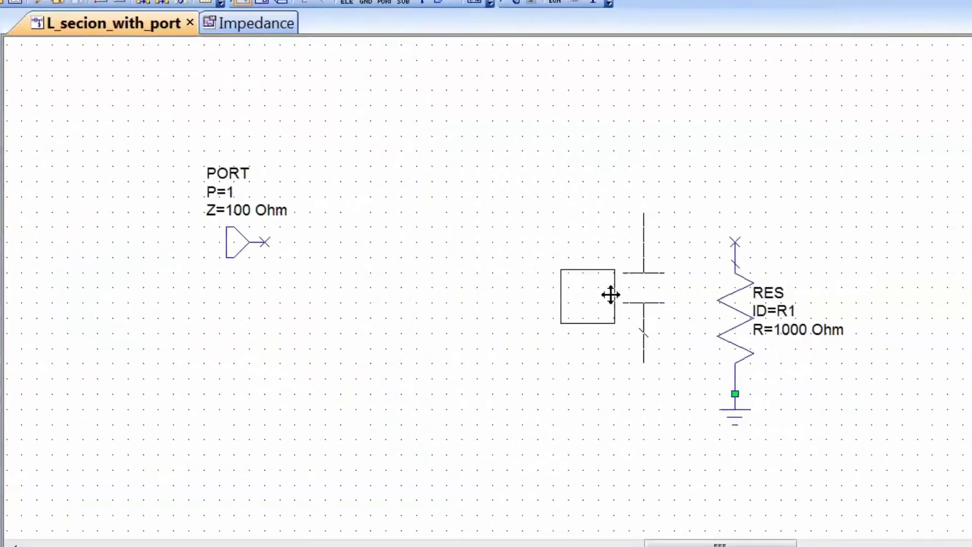
{"action": "left_click", "coordinate": [597, 319]}
{"action": "left_click", "coordinate": [629, 242]}
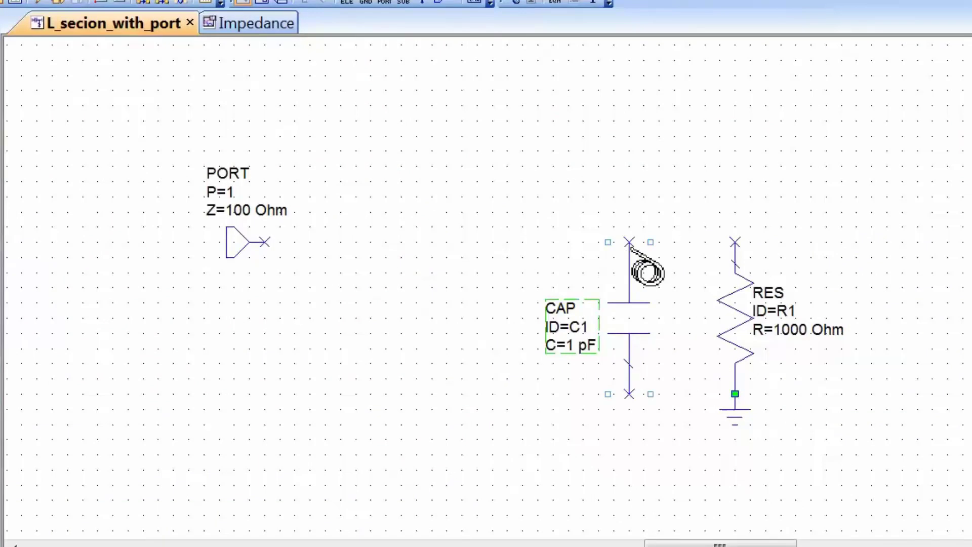
{"action": "left_click", "coordinate": [735, 242]}
{"action": "left_click", "coordinate": [629, 394]}
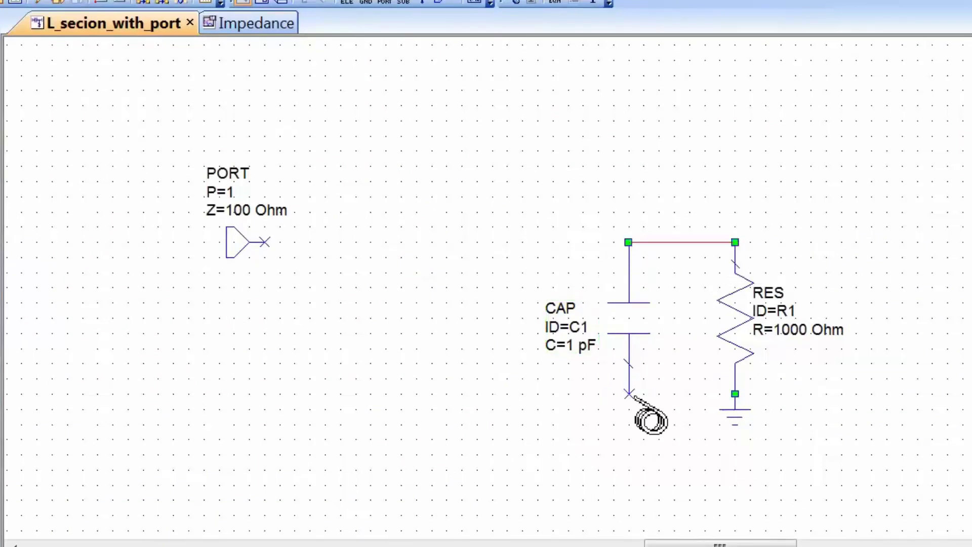
{"action": "left_click", "coordinate": [735, 394]}
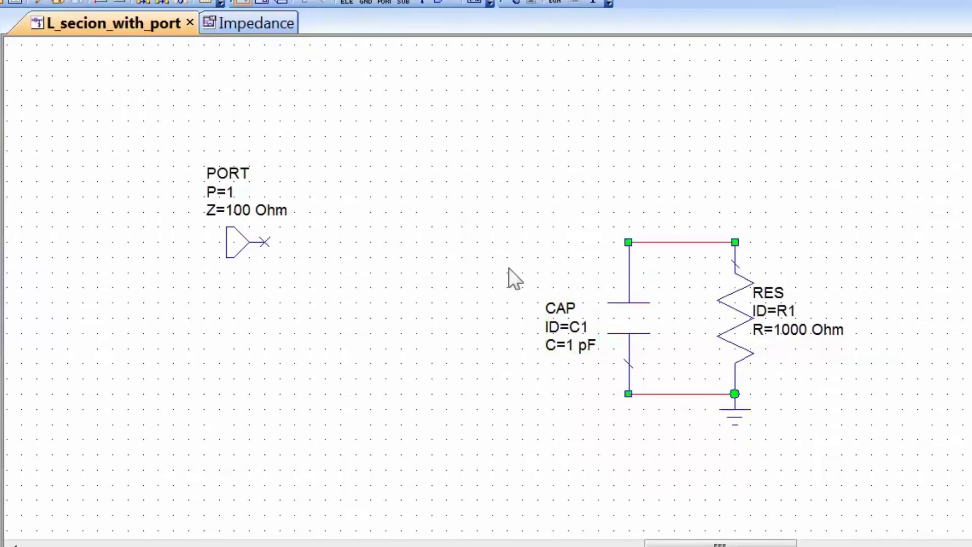
{"action": "left_click", "coordinate": [263, 242]}
{"action": "left_click", "coordinate": [628, 242]}
- Enable optimization and limits for the capacitance of C1, with an upper limit of 20 pF and a step of 0.01 pF
{"action": "right_click", "coordinate": [624, 336]}
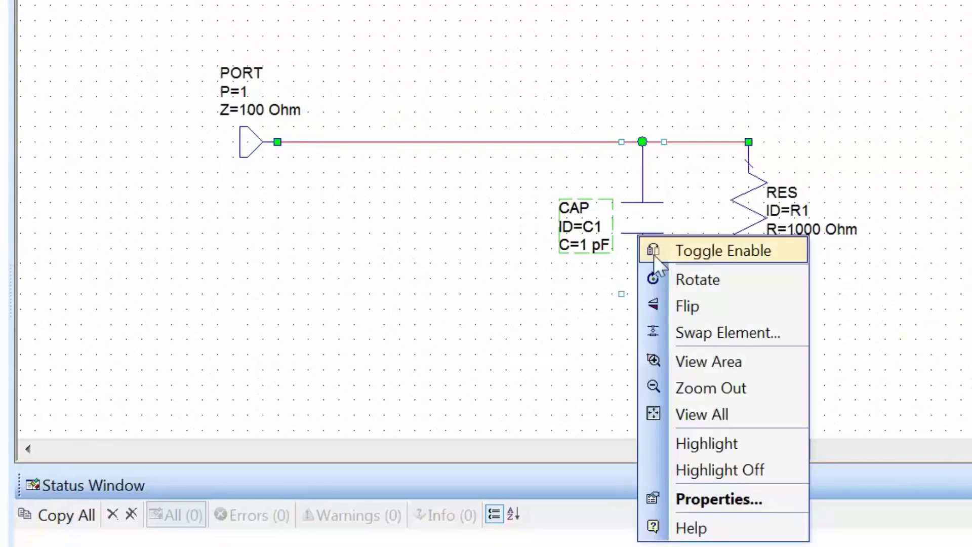
{"action": "left_click", "coordinate": [718, 499]}
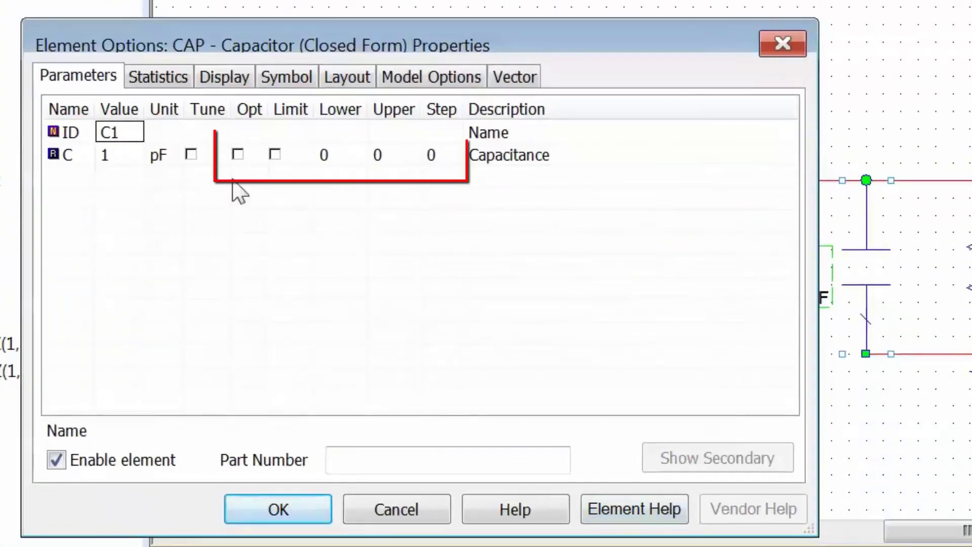
{"action": "left_click", "coordinate": [237, 154]}
{"action": "left_click", "coordinate": [275, 155]}
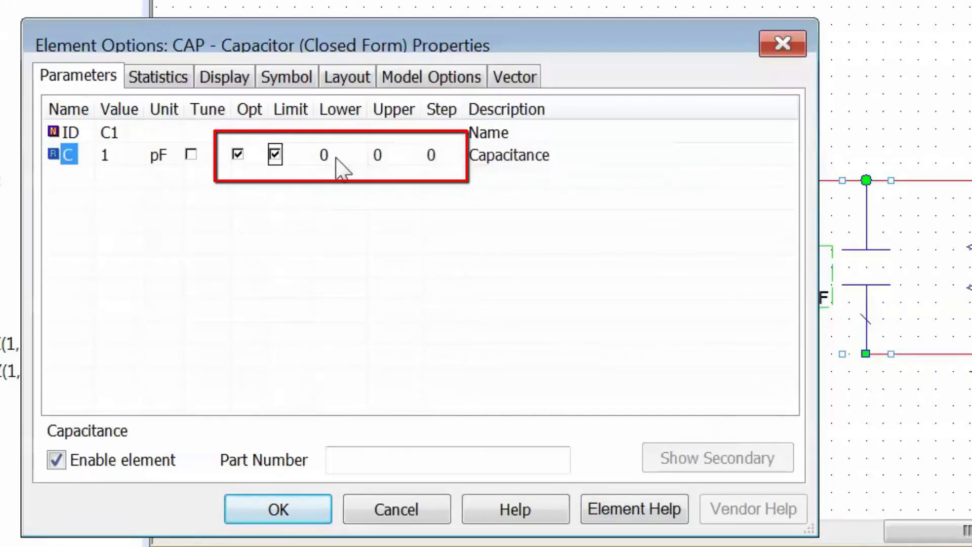
{"action": "left_click", "coordinate": [380, 156]}
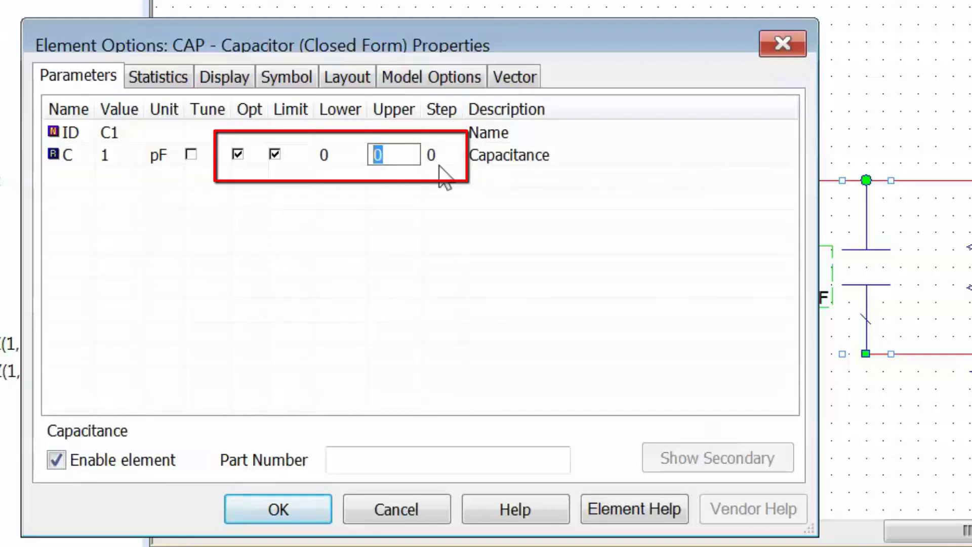
{"action": "type", "text": "20"}
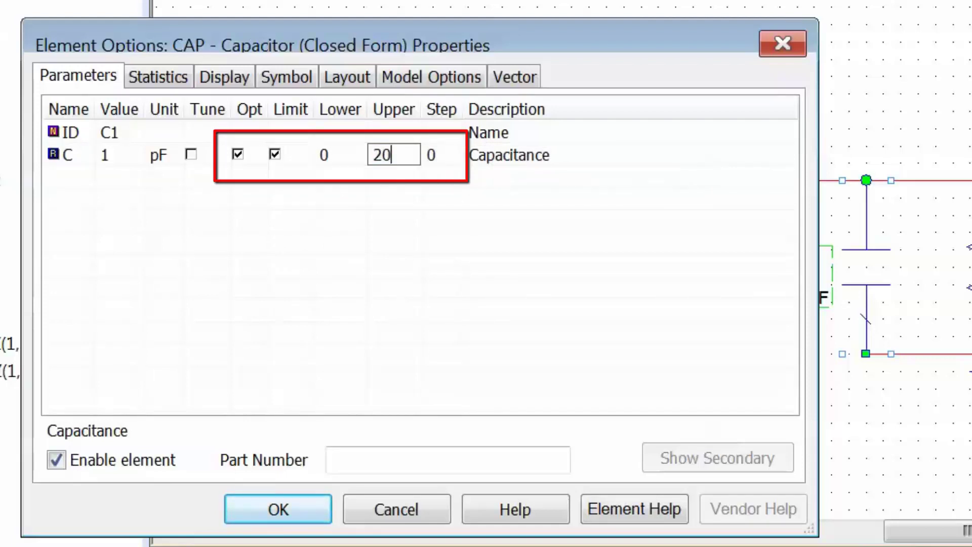
{"action": "left_click", "coordinate": [445, 157]}
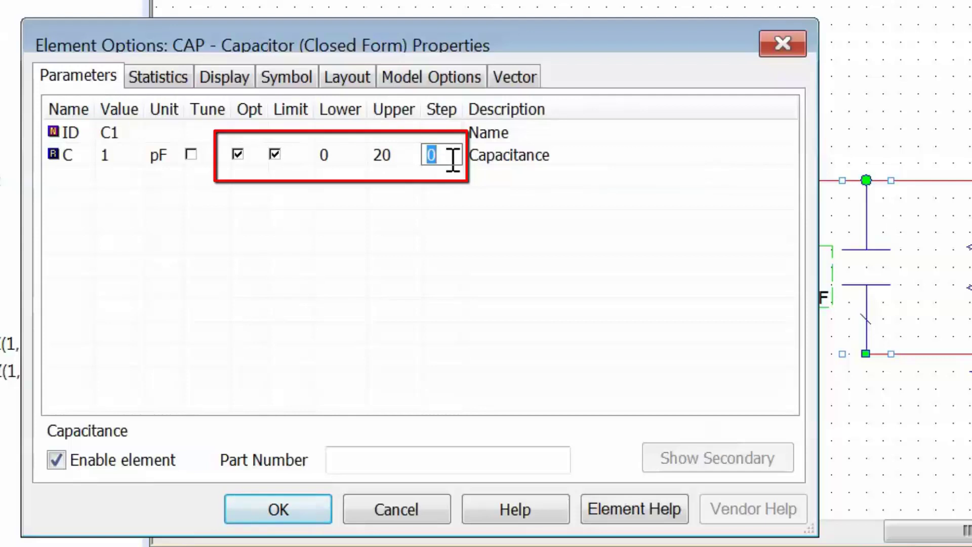
{"action": "type", "text": "0.01"}
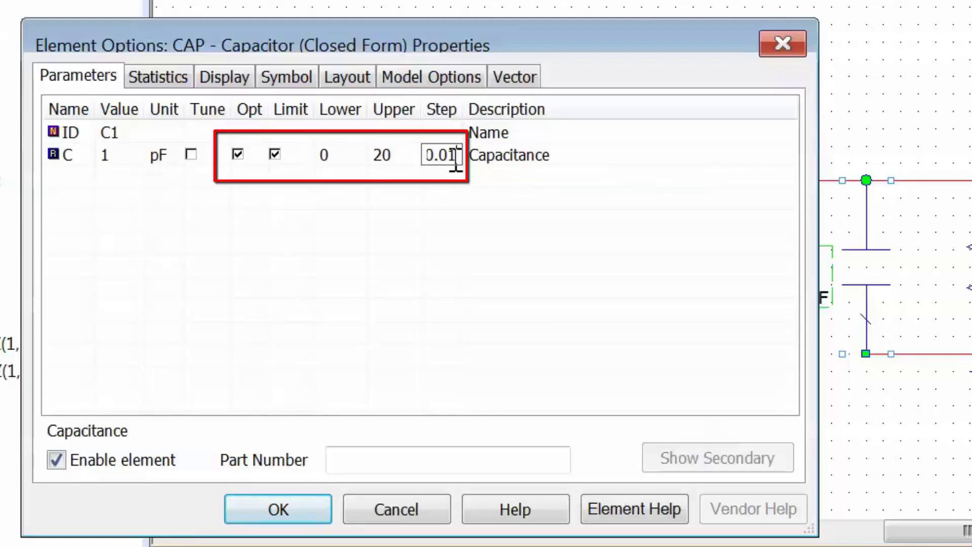
{"action": "left_click", "coordinate": [449, 188]}
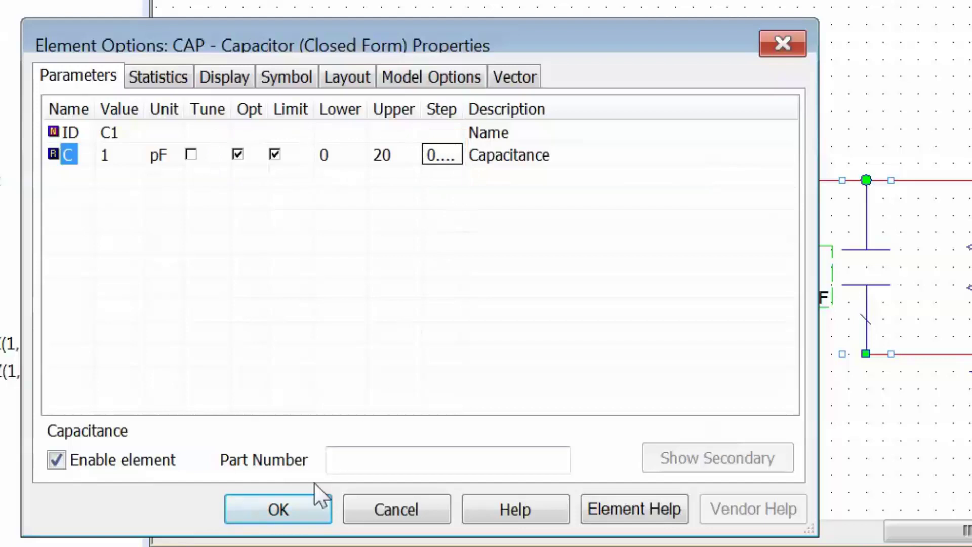
{"action": "left_click", "coordinate": [295, 516]}
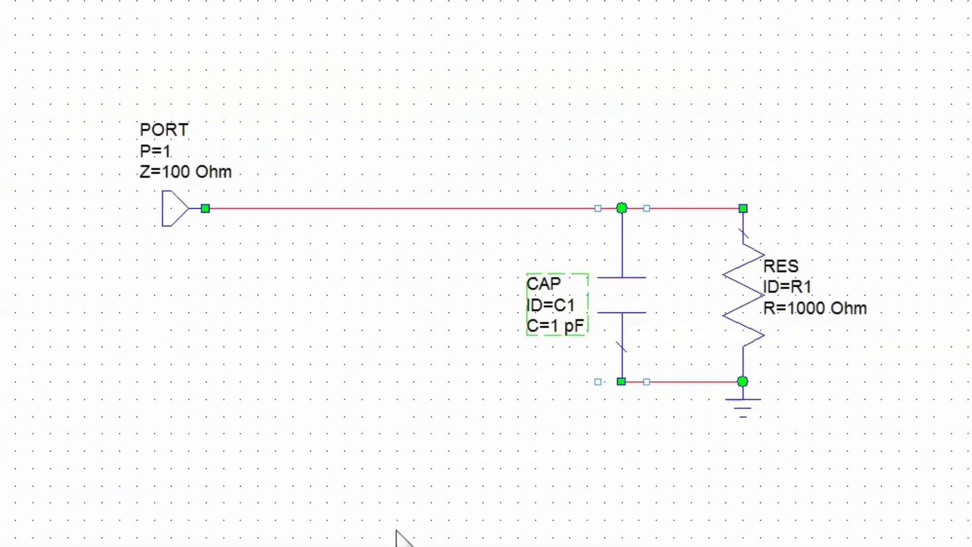
- Review the optimization and limit settings in the capacitor's element properties
{"action": "left_click", "coordinate": [538, 392]}
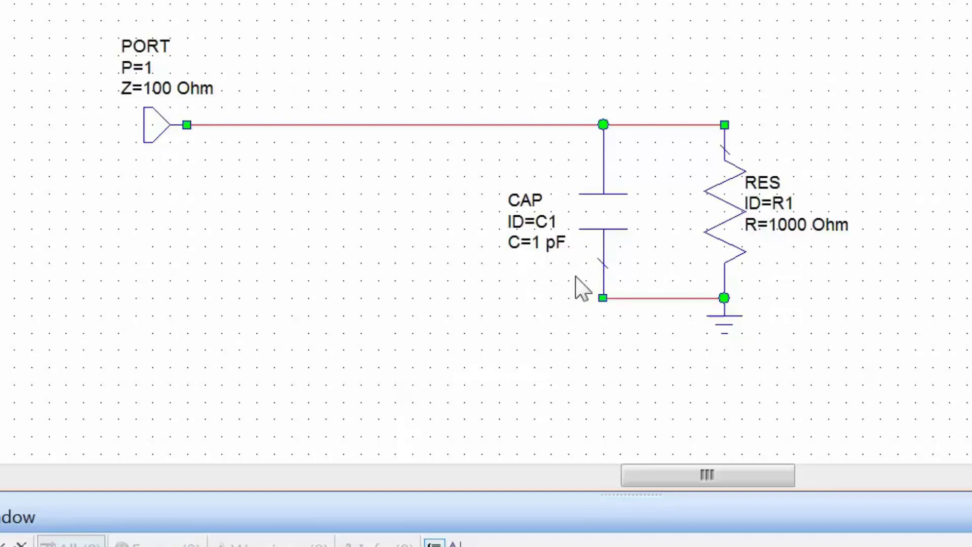
{"action": "left_click", "coordinate": [604, 234]}
{"action": "right_click", "coordinate": [602, 232]}
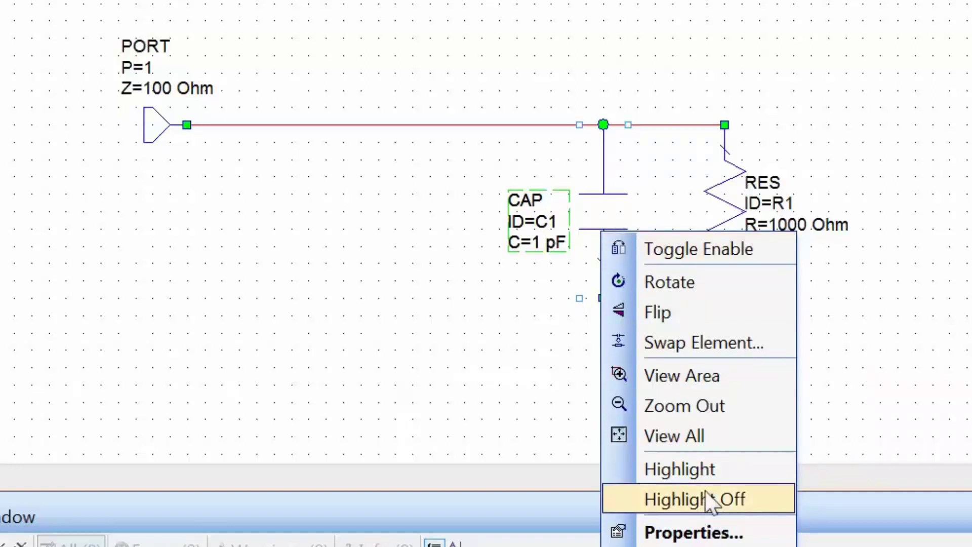
{"action": "left_click", "coordinate": [704, 533]}
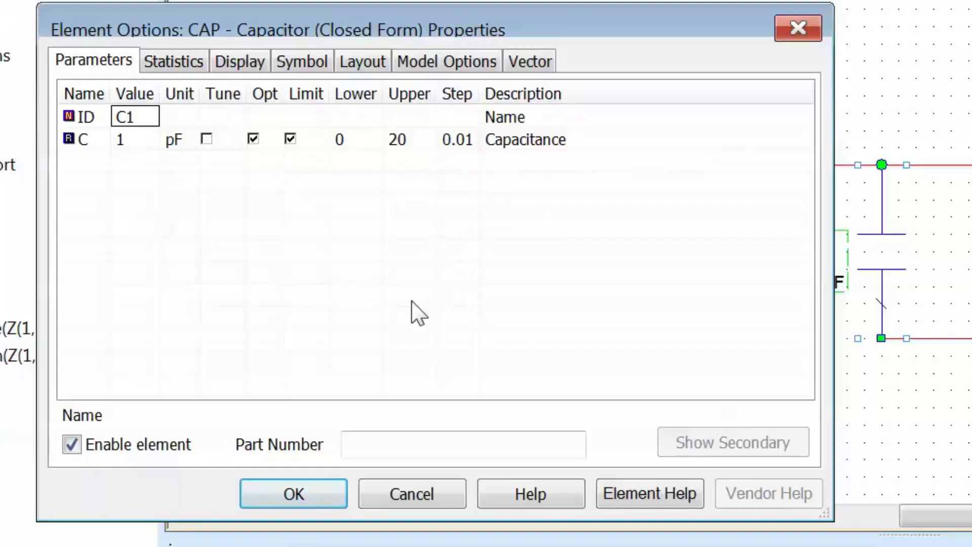
{"action": "left_click", "coordinate": [297, 500]}
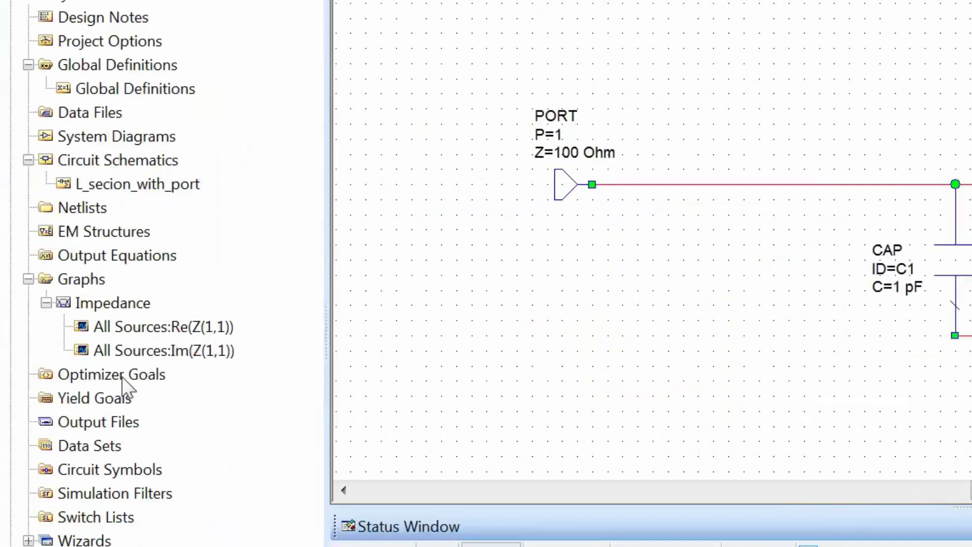
- Add an optimizer goal for L_secion_with_port:Re(Z(1,1)) with goal type Meas = Goal and a goal value of 100
{"action": "right_click", "coordinate": [122, 375]}
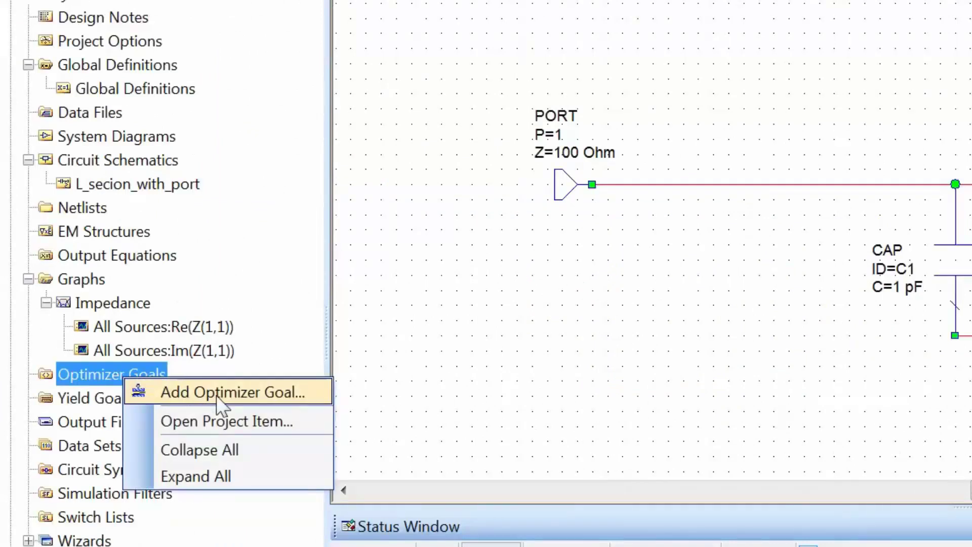
{"action": "left_click", "coordinate": [217, 396]}
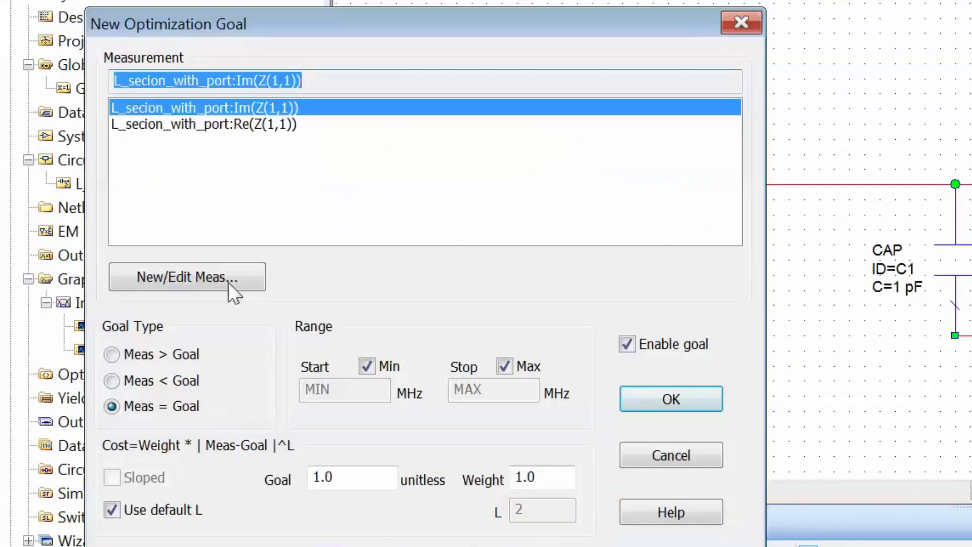
{"action": "left_click", "coordinate": [210, 127]}
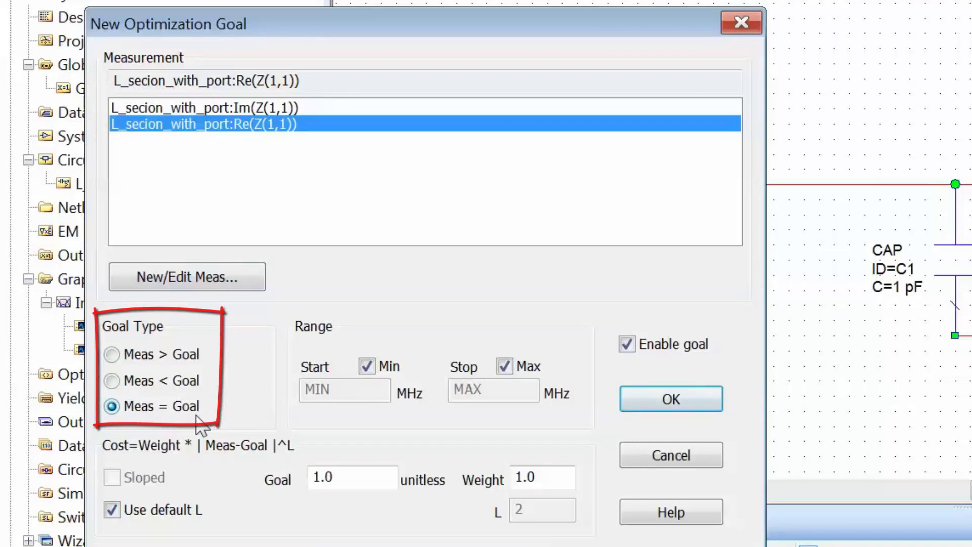
{"action": "double_click", "coordinate": [348, 479]}
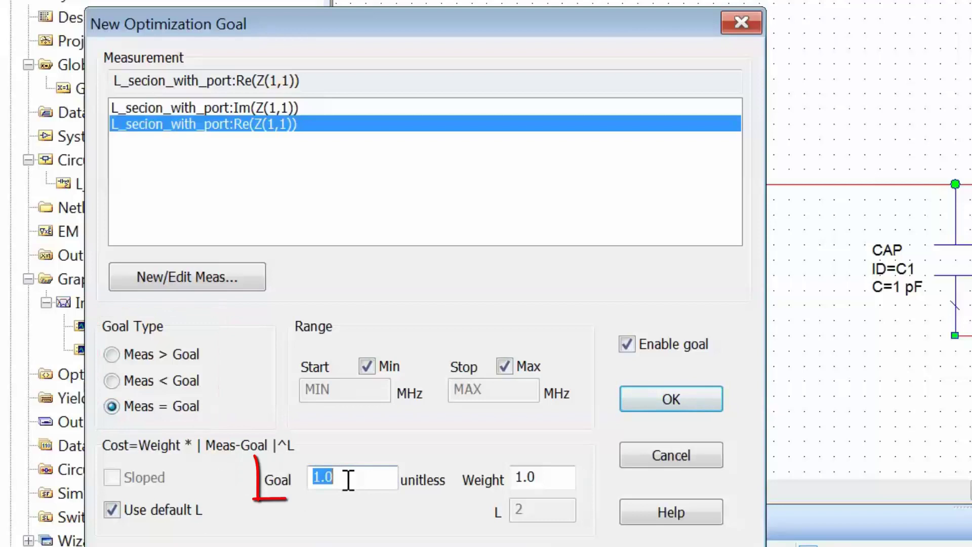
{"action": "type", "text": "100"}
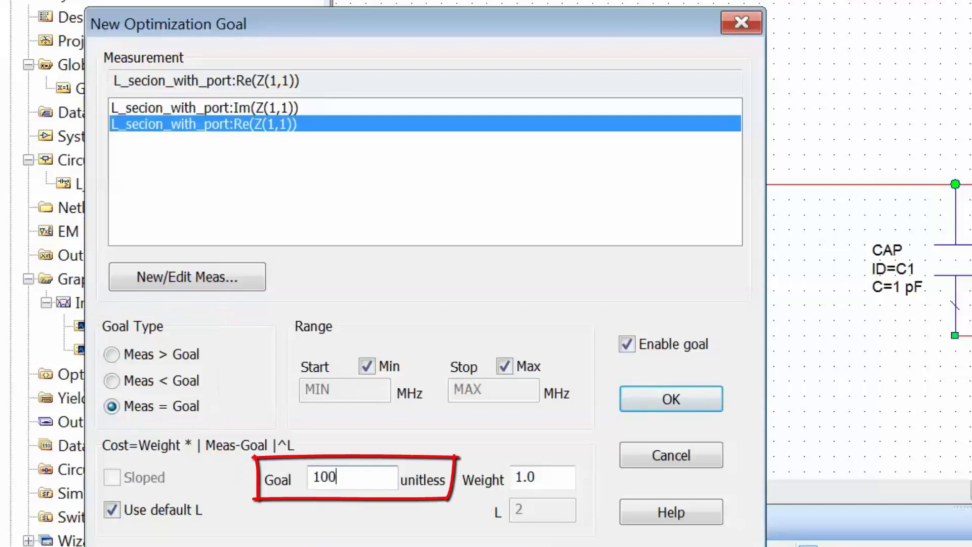
{"action": "left_click", "coordinate": [672, 398]}
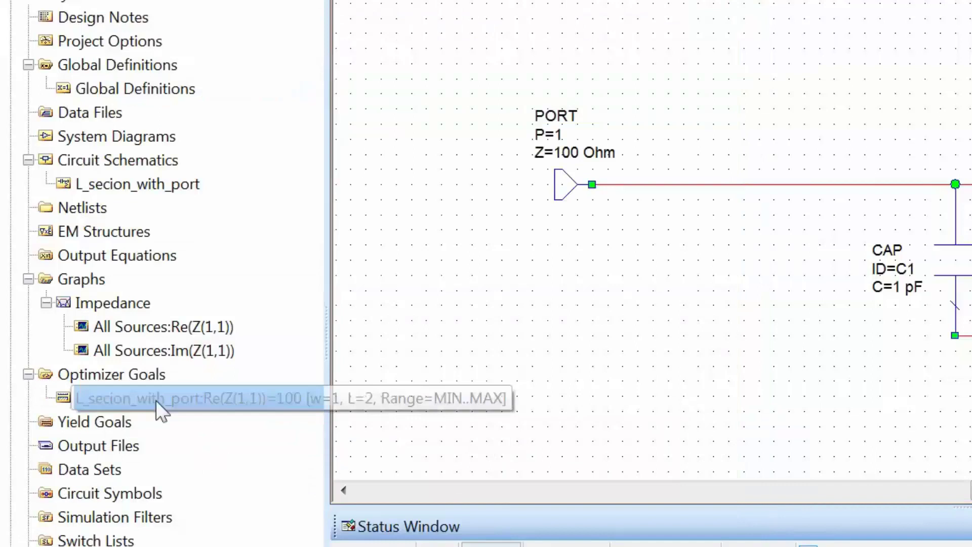
- Check the active goal in the Optimizer and run the optimization with the Discrete Local Search method
{"action": "key", "text": "F7"}
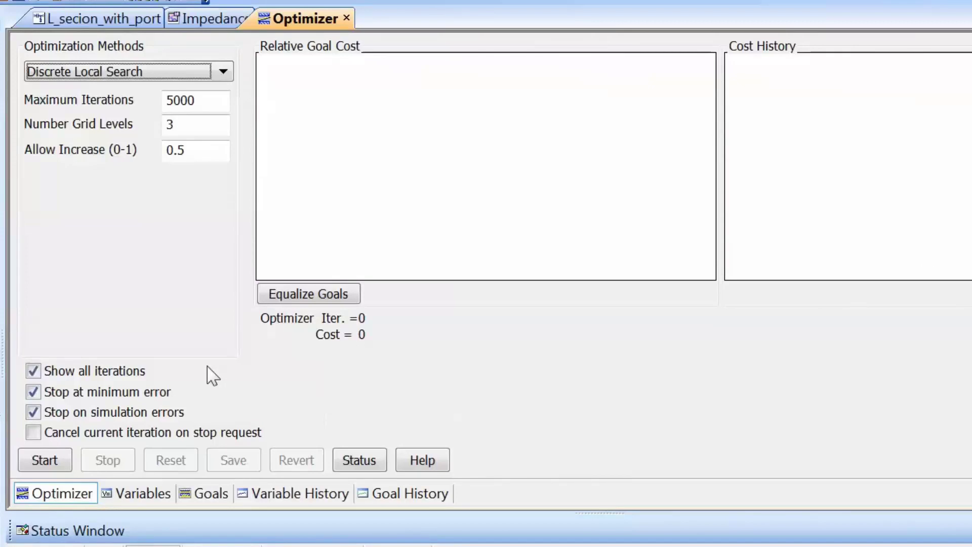
{"action": "left_click", "coordinate": [208, 495]}
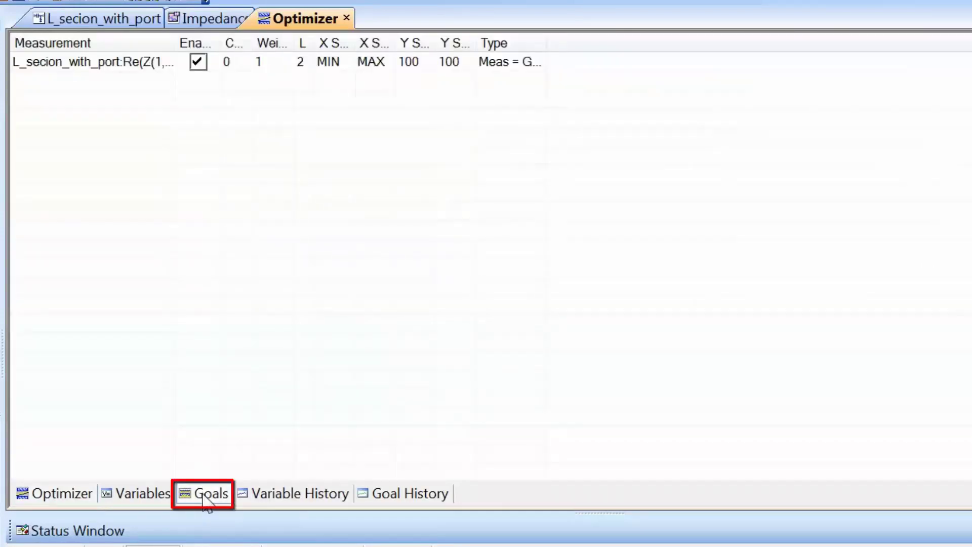
{"action": "left_click", "coordinate": [65, 498]}
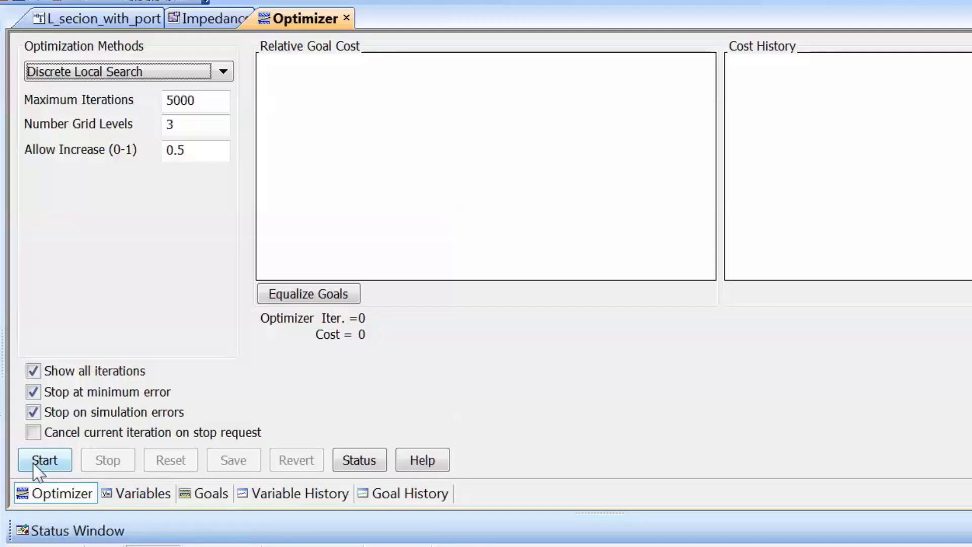
{"action": "left_click", "coordinate": [40, 461]}
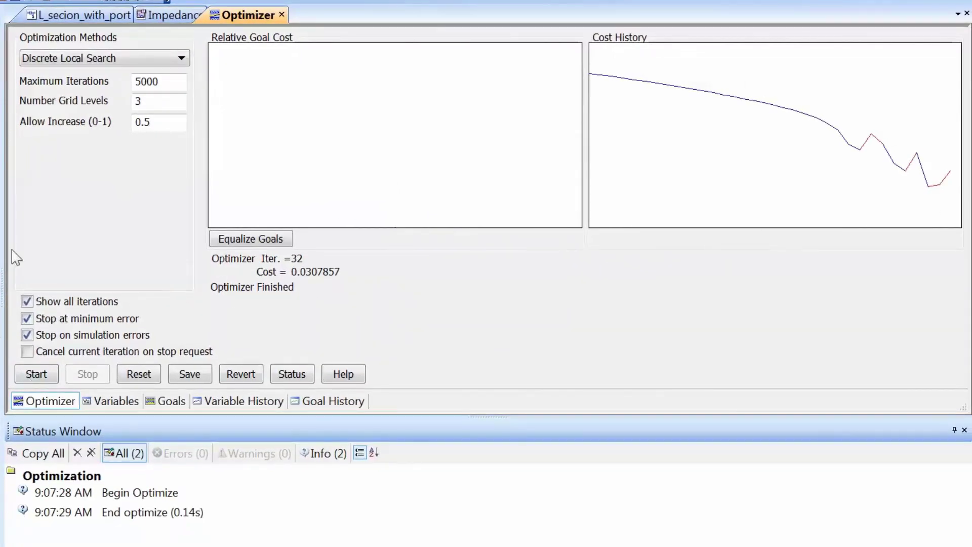
- Delete the schematic wire between the port and the capacitor and place a horizontal IND inductor in the gap
{"action": "key", "text": "ctrl+Tab"}
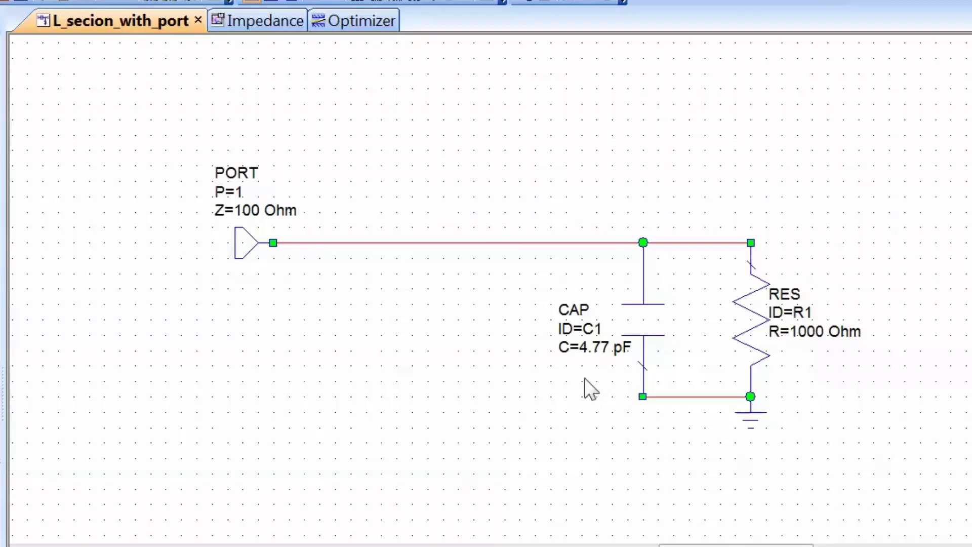
{"action": "left_click", "coordinate": [495, 242]}
{"action": "key", "text": "Delete"}
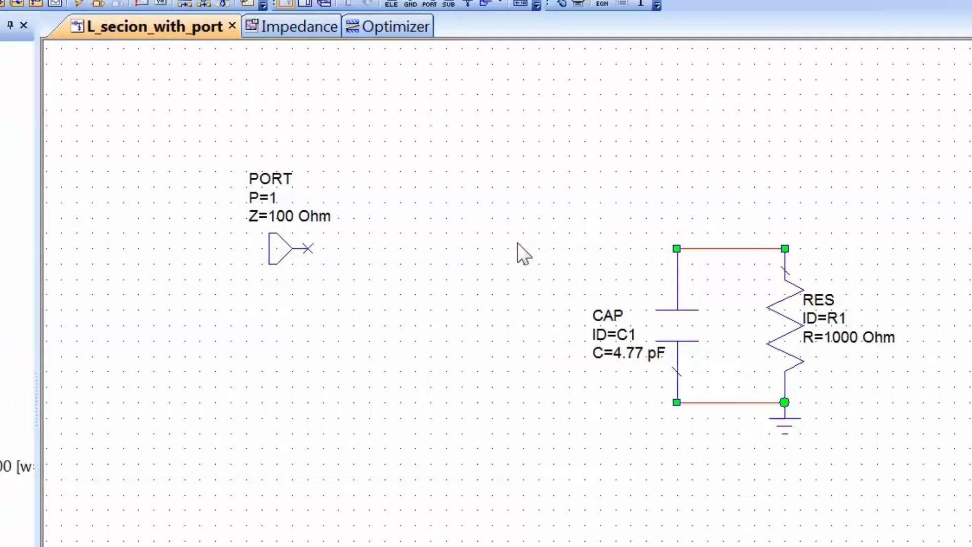
{"action": "key", "text": "ctrl+l"}
{"action": "type", "text": "ind"}
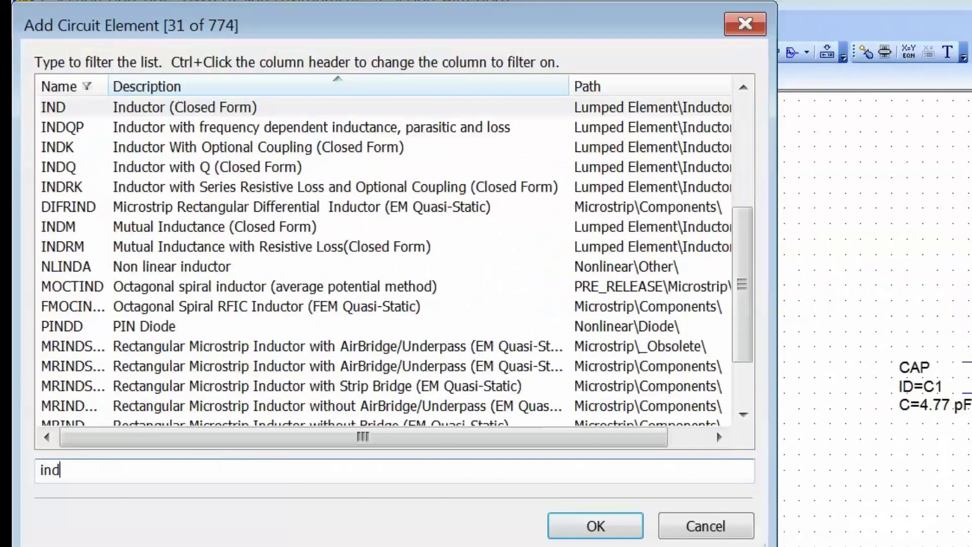
{"action": "key", "text": "Return"}
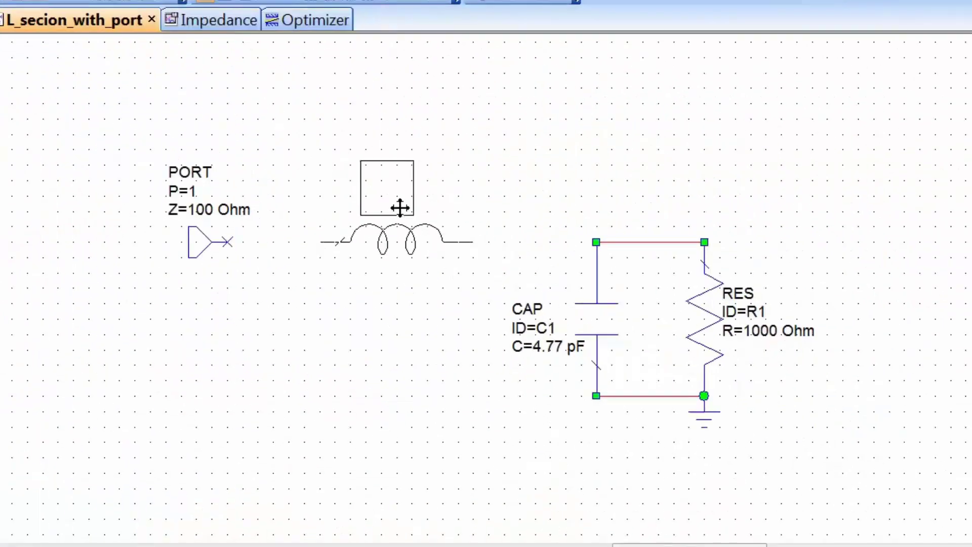
{"action": "left_click", "coordinate": [436, 217]}
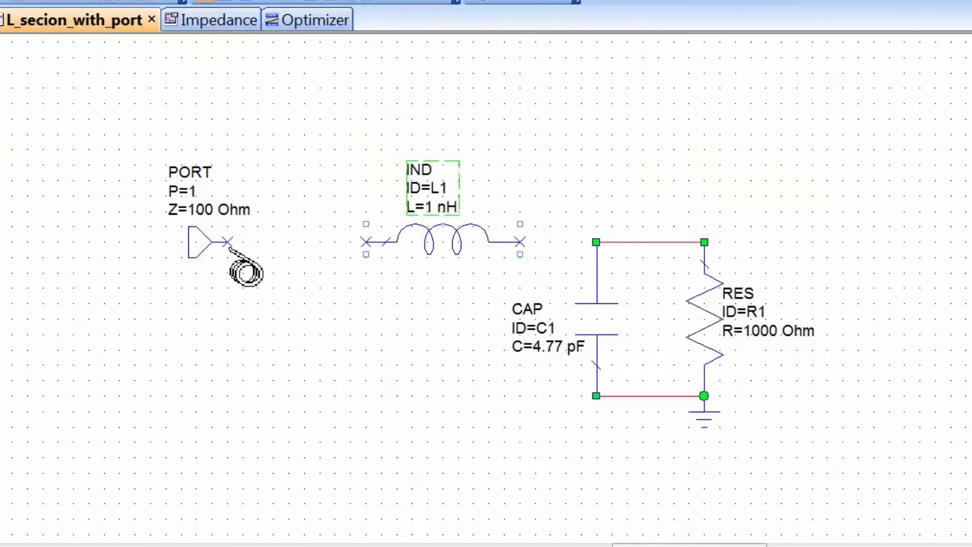
- Wire the inductor in series between the port and the top node of the capacitor
{"action": "left_click", "coordinate": [230, 242]}
{"action": "left_click", "coordinate": [365, 242]}
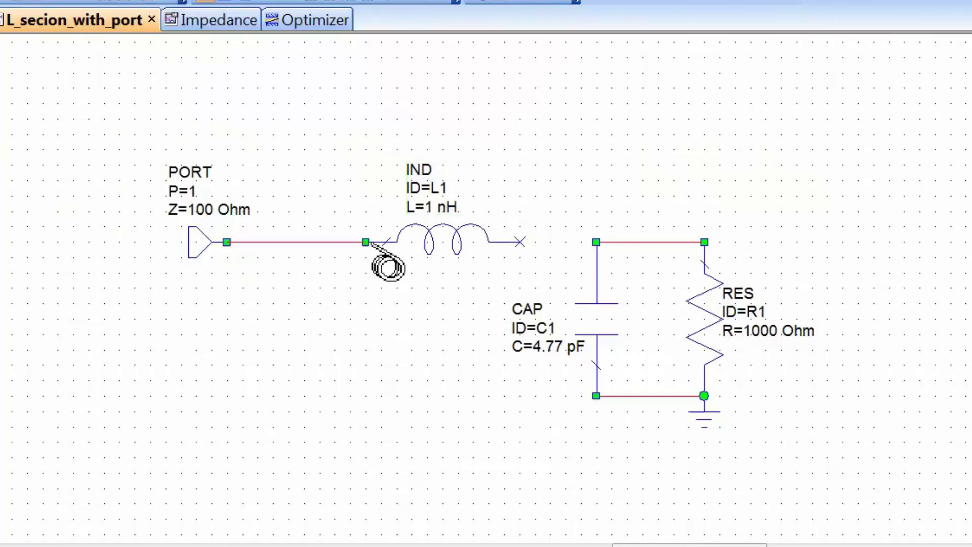
{"action": "left_click", "coordinate": [520, 242]}
{"action": "left_click", "coordinate": [595, 242]}
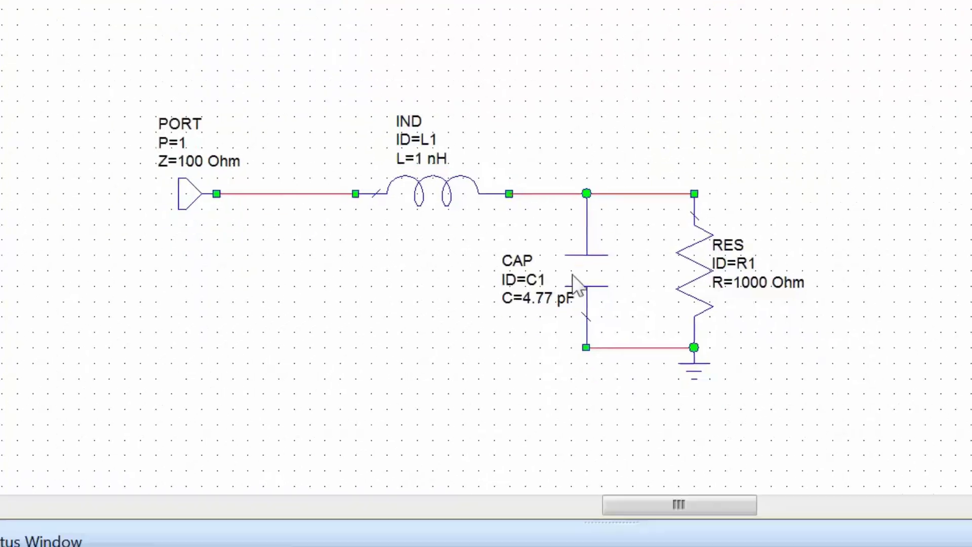
- Turn off optimization and limits for the capacitance of C1
{"action": "right_click", "coordinate": [561, 213]}
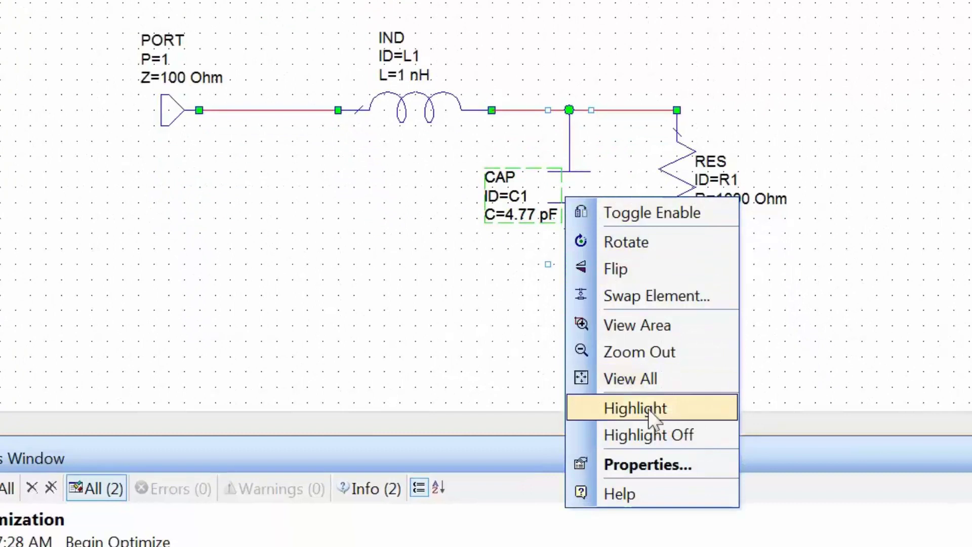
{"action": "left_click", "coordinate": [687, 473]}
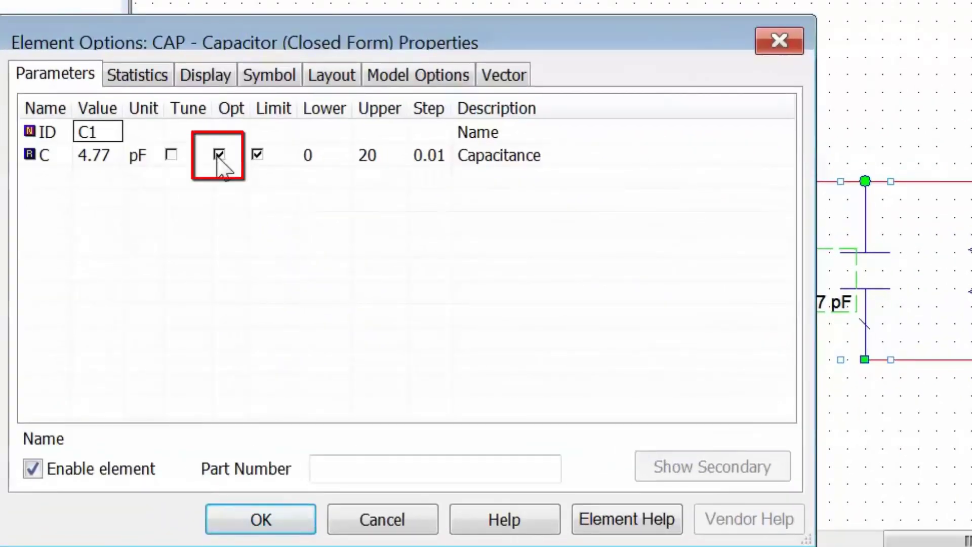
{"action": "left_click", "coordinate": [219, 155]}
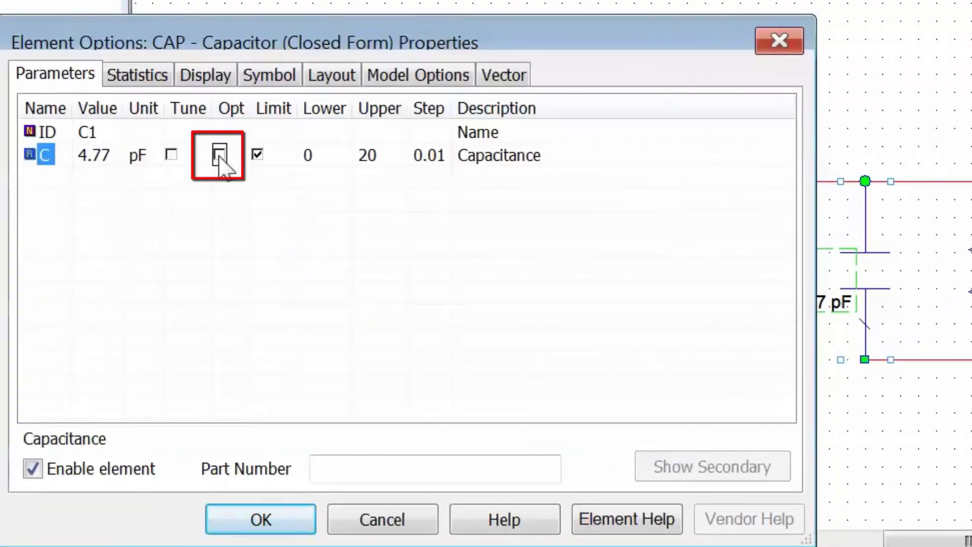
{"action": "left_click", "coordinate": [257, 155]}
{"action": "left_click", "coordinate": [262, 522]}
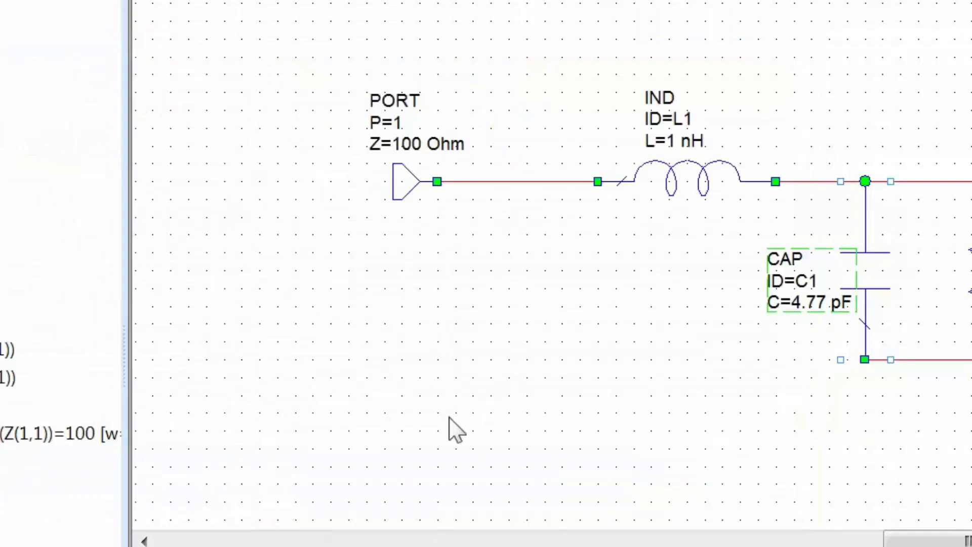
- Enable optimization and limits for the inductance of L1 in its element properties
{"action": "left_click", "coordinate": [679, 185]}
{"action": "right_click", "coordinate": [677, 175]}
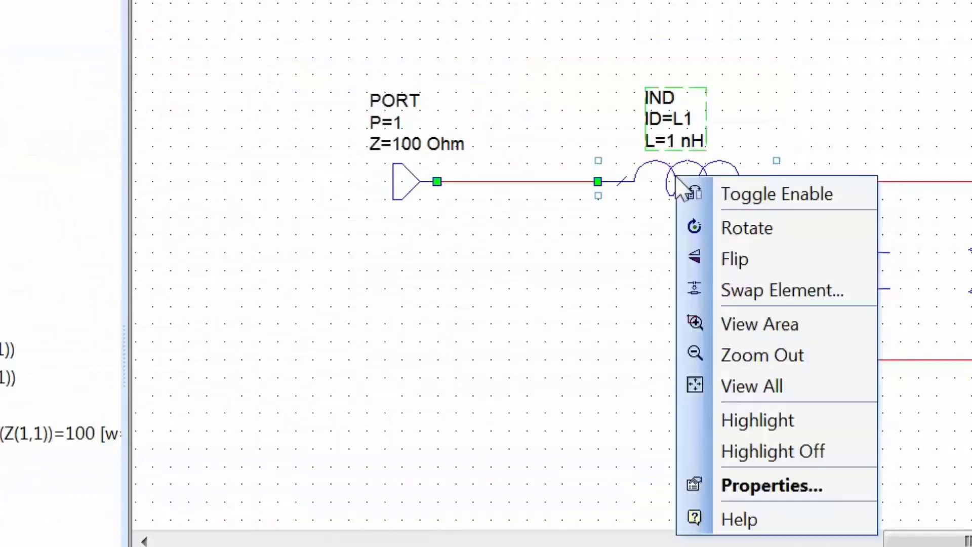
{"action": "left_click", "coordinate": [772, 486]}
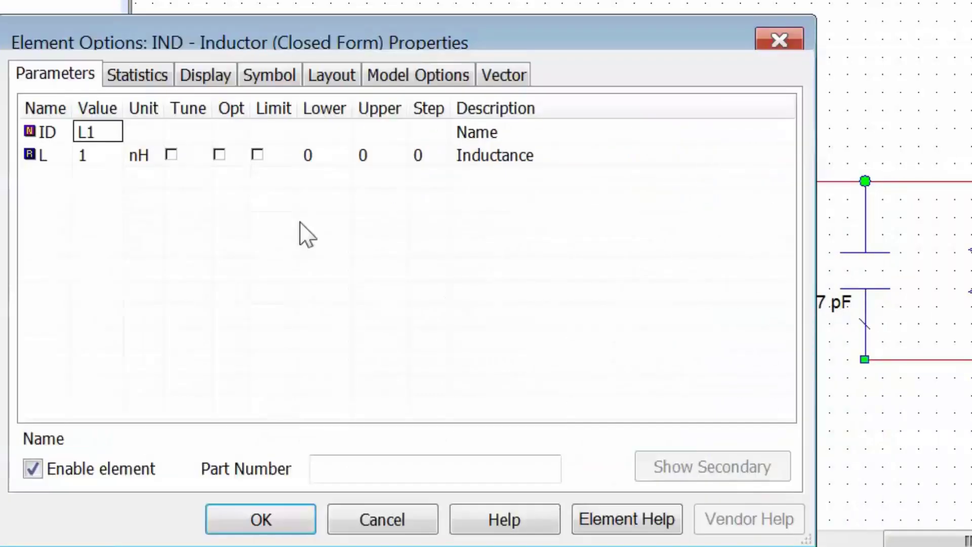
{"action": "left_click", "coordinate": [219, 155]}
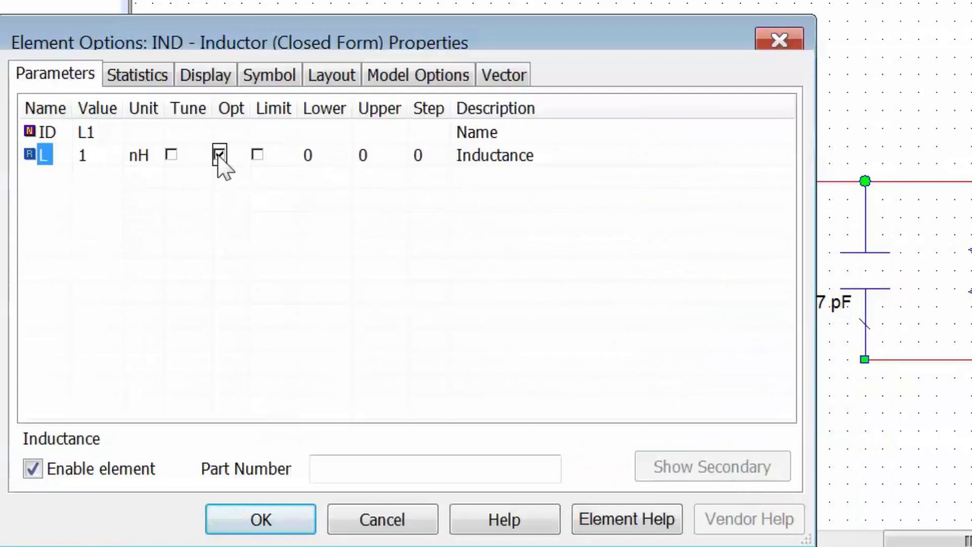
{"action": "left_click", "coordinate": [258, 155]}
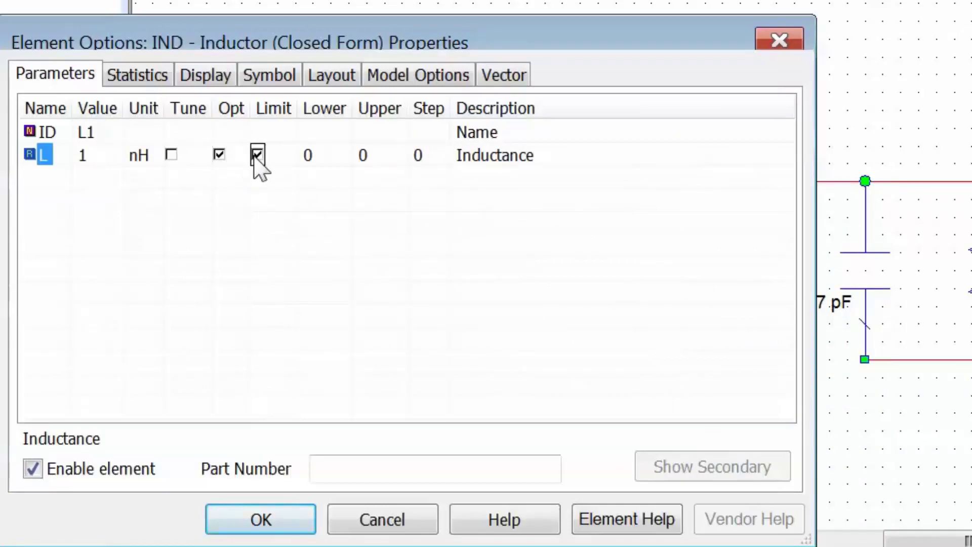
- Set the inductance's upper limit to 1000 nH and its step to 1 nH, and apply the element properties
{"action": "left_click", "coordinate": [332, 156]}
{"action": "left_click", "coordinate": [377, 156]}
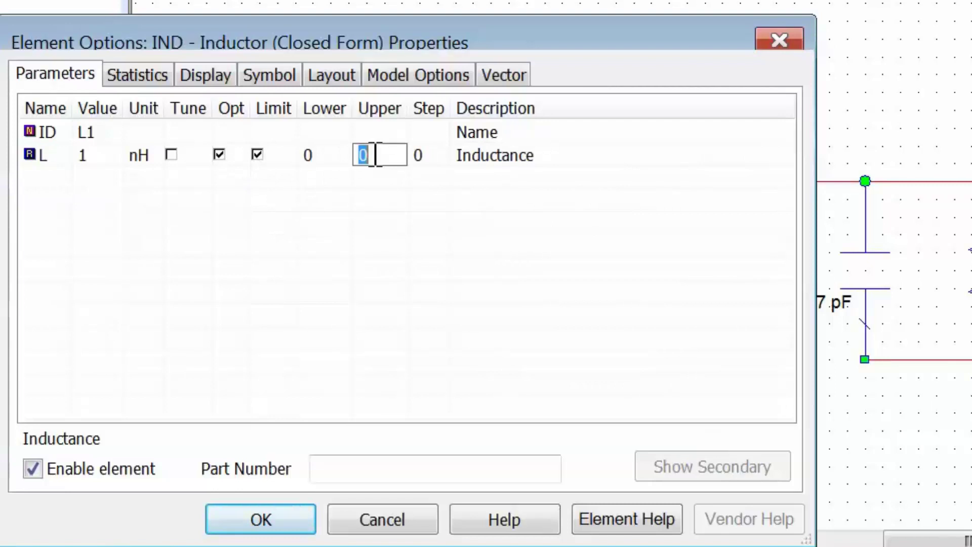
{"action": "type", "text": "1000"}
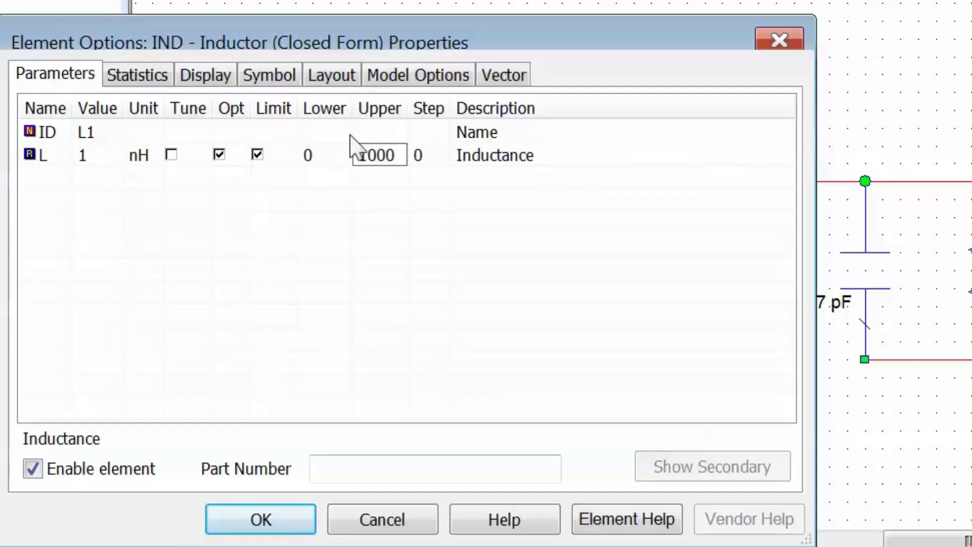
{"action": "left_click", "coordinate": [422, 156]}
{"action": "type", "text": "1"}
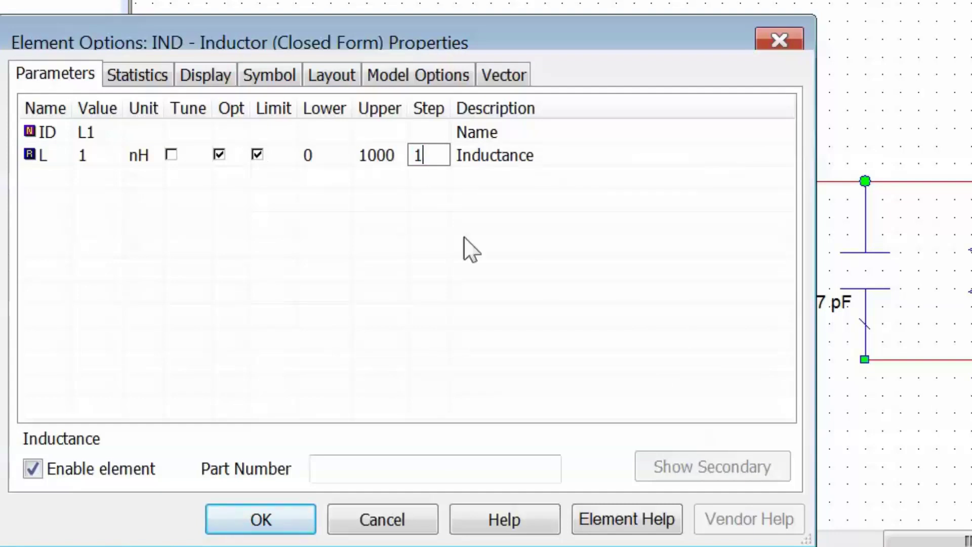
{"action": "left_click", "coordinate": [452, 277]}
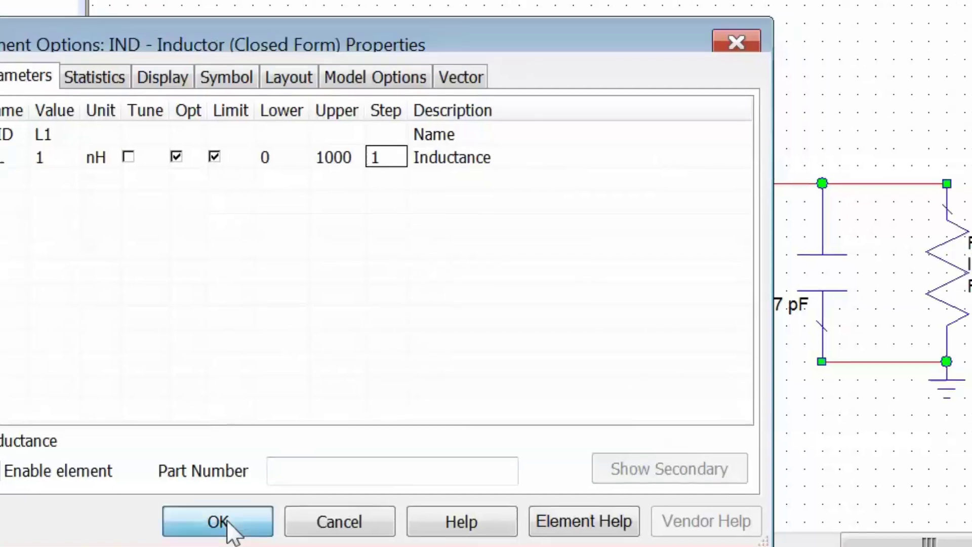
{"action": "left_click", "coordinate": [274, 520]}
{"action": "left_click", "coordinate": [411, 379]}
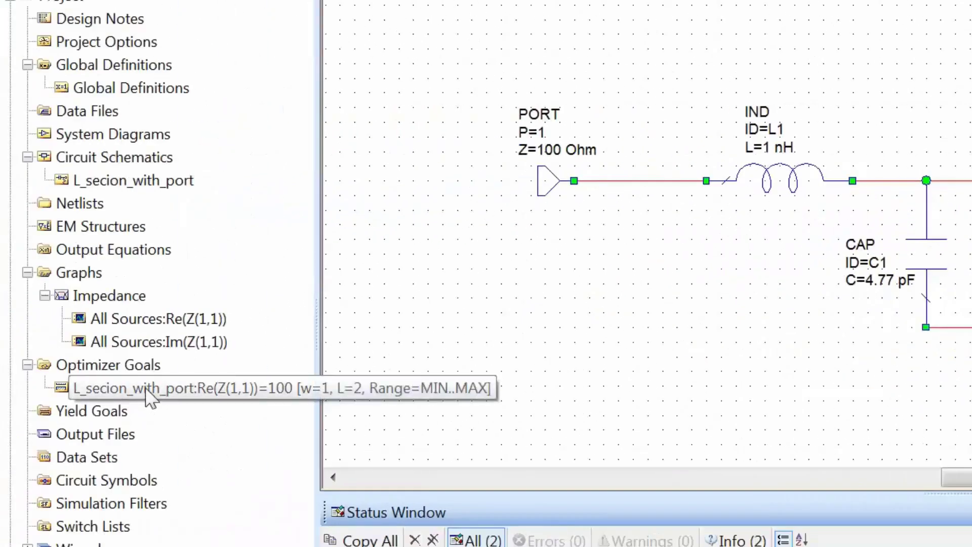
- Change the existing optimizer goal to L_secion_with_port:Im(Z(1,1)) with a goal value of 0
{"action": "double_click", "coordinate": [148, 389]}
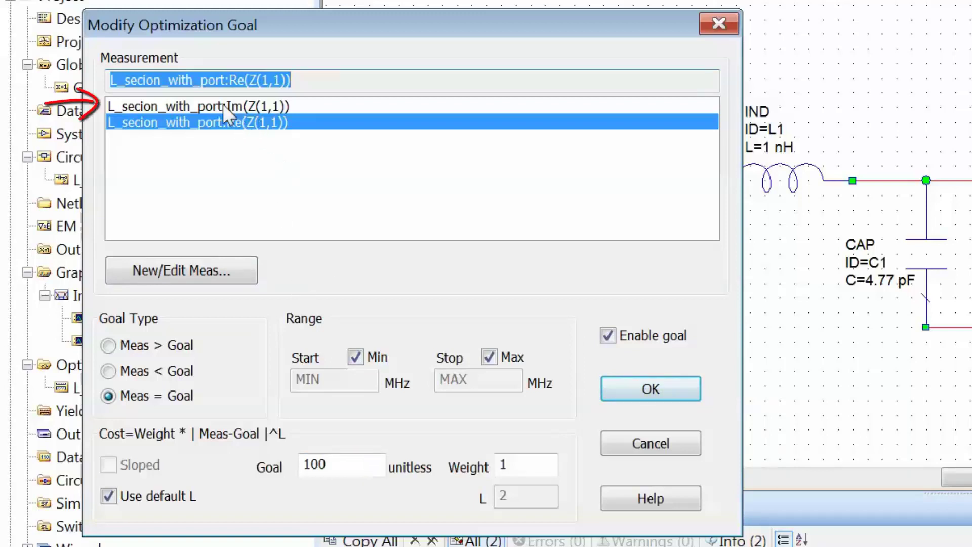
{"action": "left_click", "coordinate": [191, 104]}
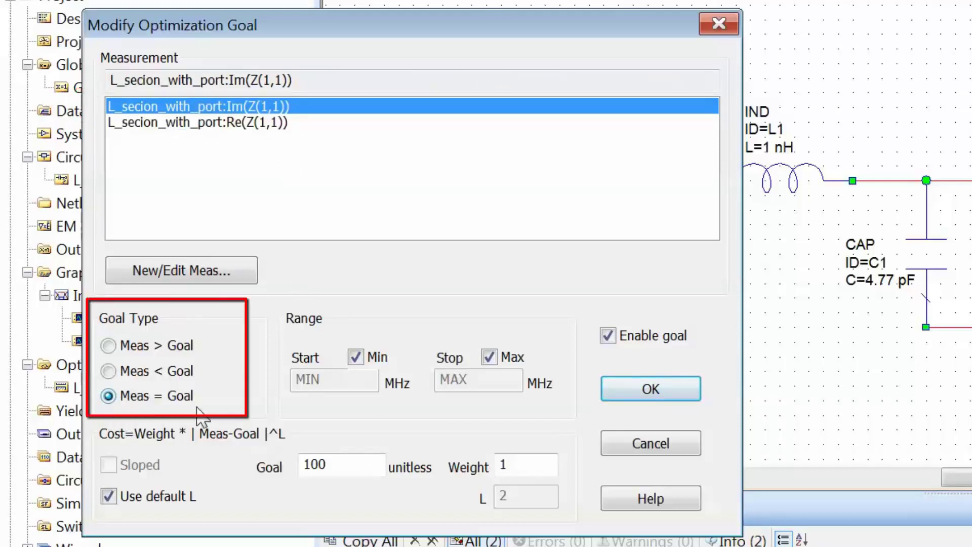
{"action": "double_click", "coordinate": [332, 467]}
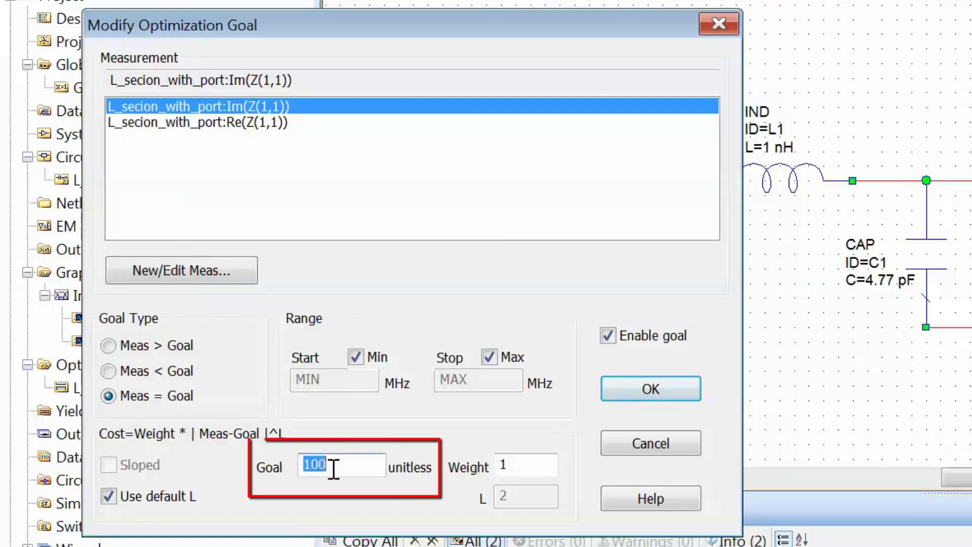
{"action": "type", "text": "0"}
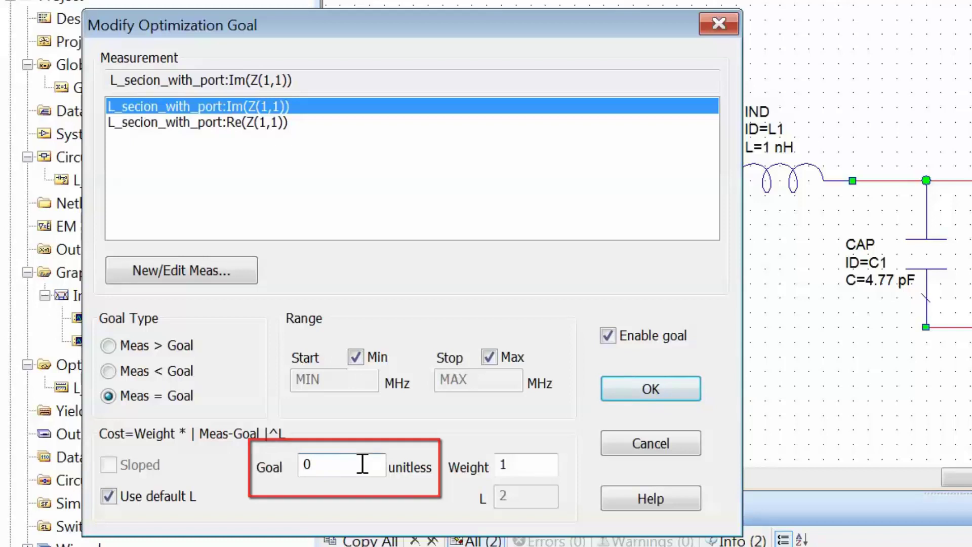
{"action": "left_click", "coordinate": [646, 387]}
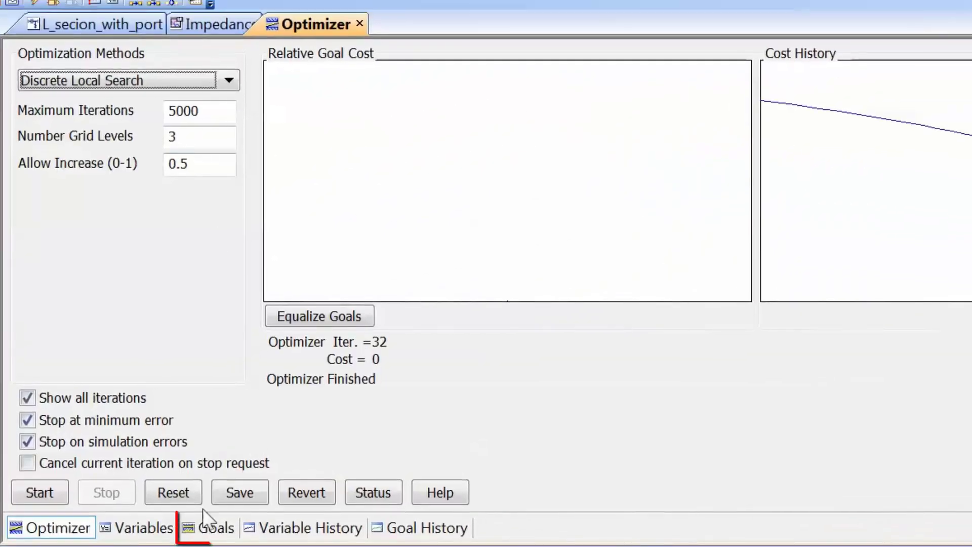
- Check the imaginary impedance goal in the Optimizer, widening the Measurement column, and run the optimization with Discrete Local Search
{"action": "left_click", "coordinate": [210, 528]}
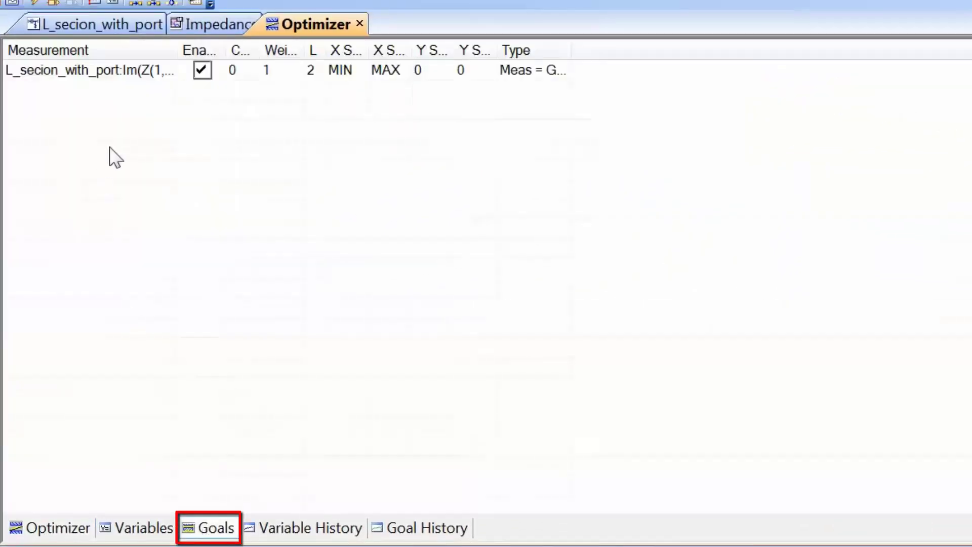
{"action": "left_click_drag", "start_coordinate": [176, 53], "coordinate": [232, 54]}
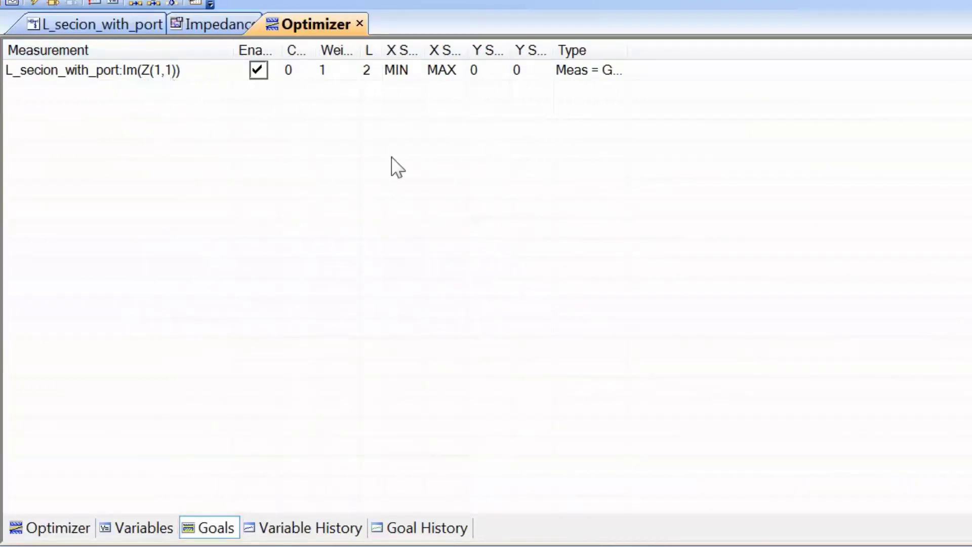
{"action": "left_click", "coordinate": [51, 527]}
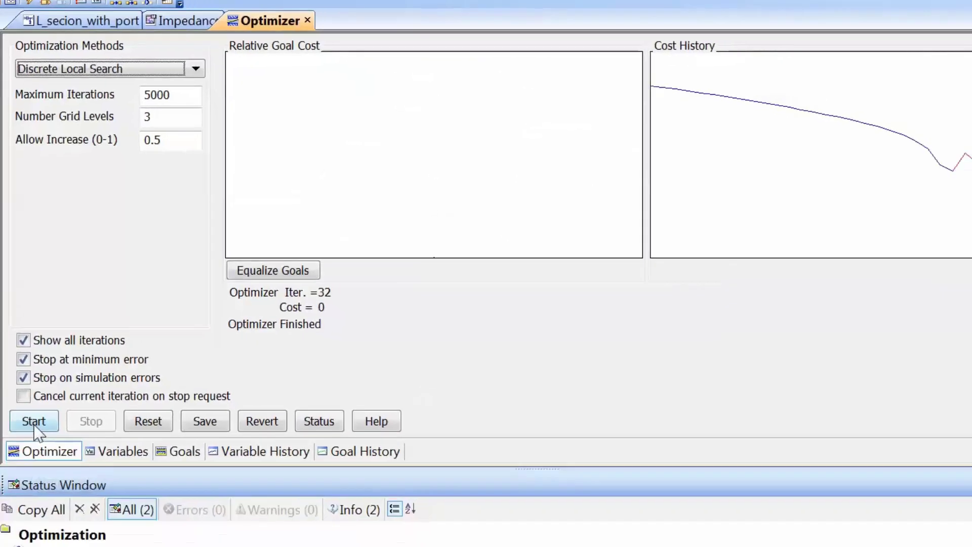
{"action": "left_click", "coordinate": [38, 478]}
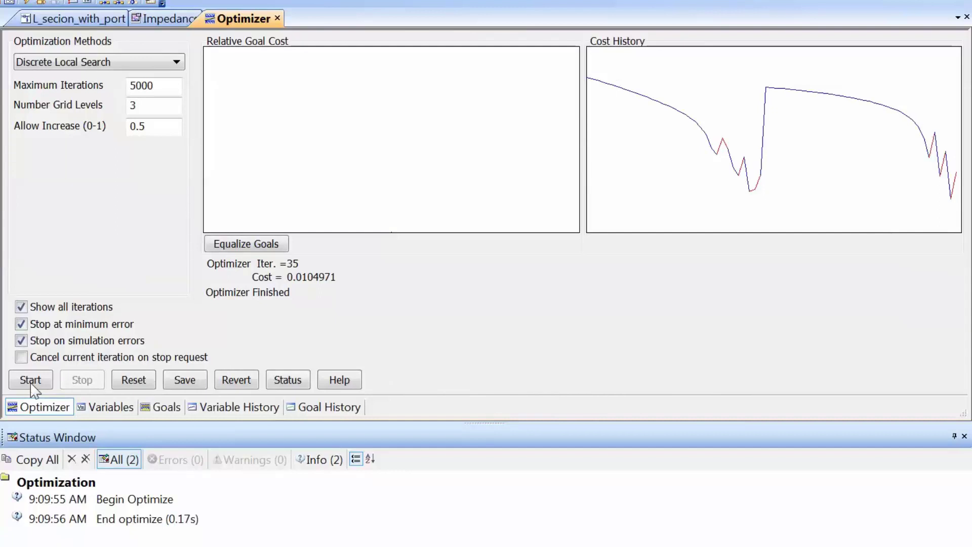
{"action": "left_click", "coordinate": [31, 384]}
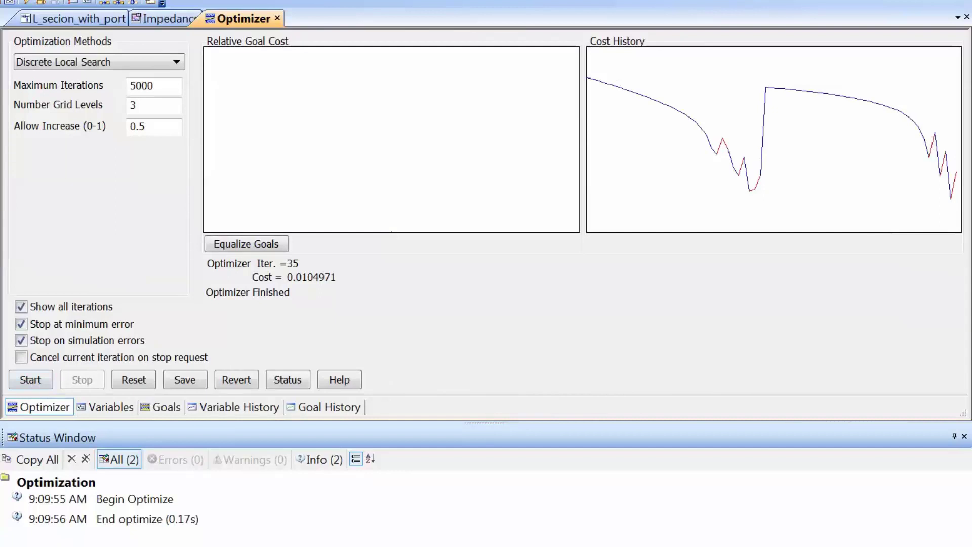